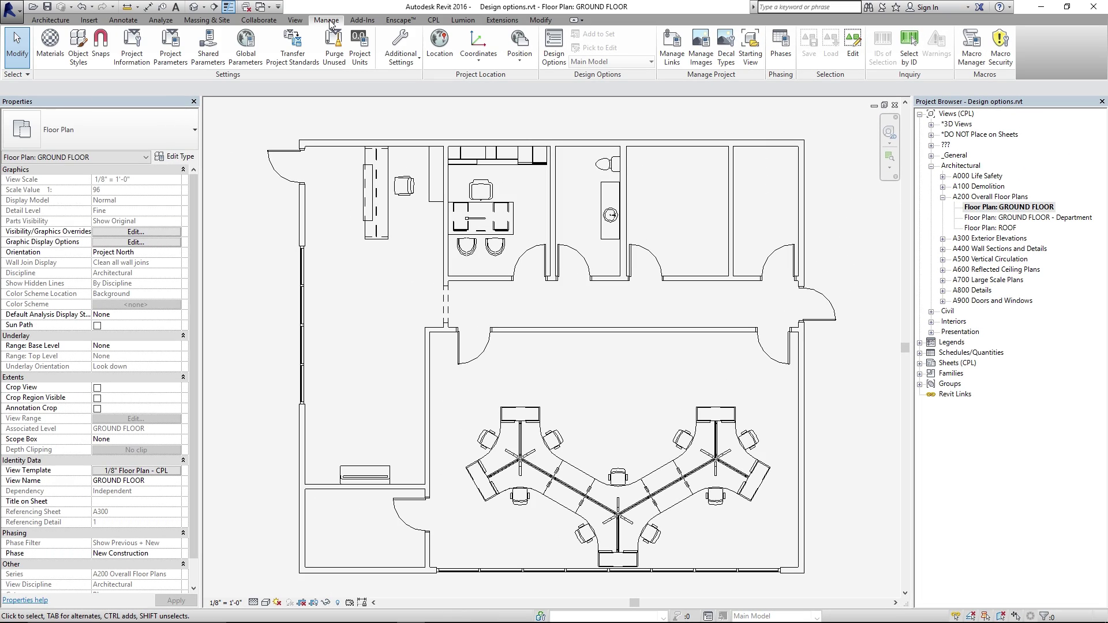
Step: In Design Options, add a new option set and rename Option Set 1 to 'Waiting area options'
{"action": "left_click", "coordinate": [557, 64]}
{"action": "left_click_drag", "start_coordinate": [488, 126], "coordinate": [632, 232]}
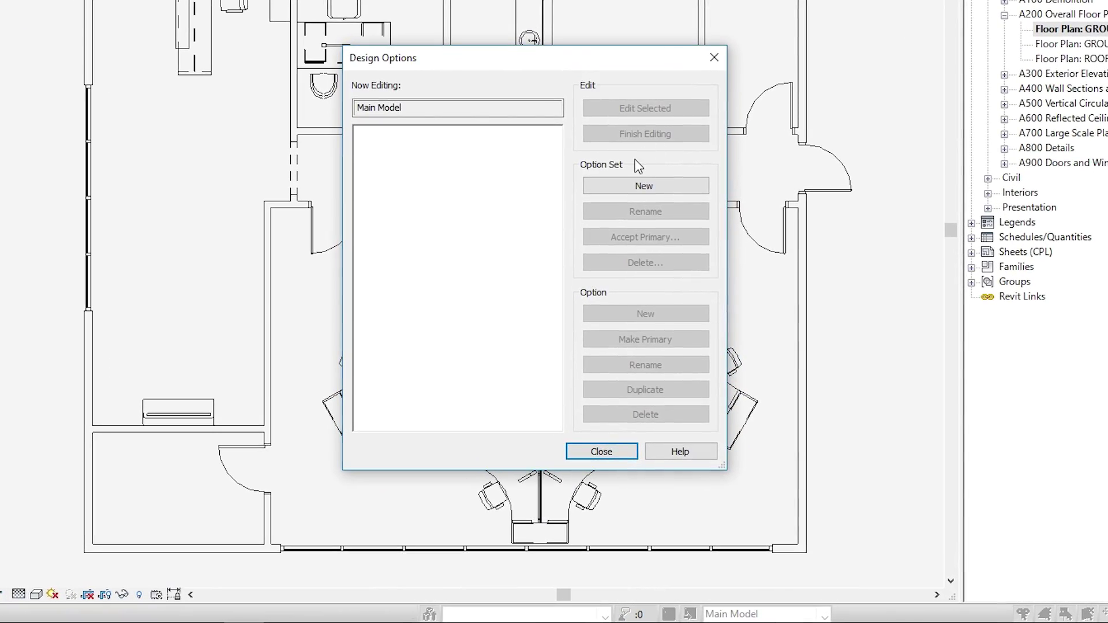
{"action": "left_click", "coordinate": [611, 185]}
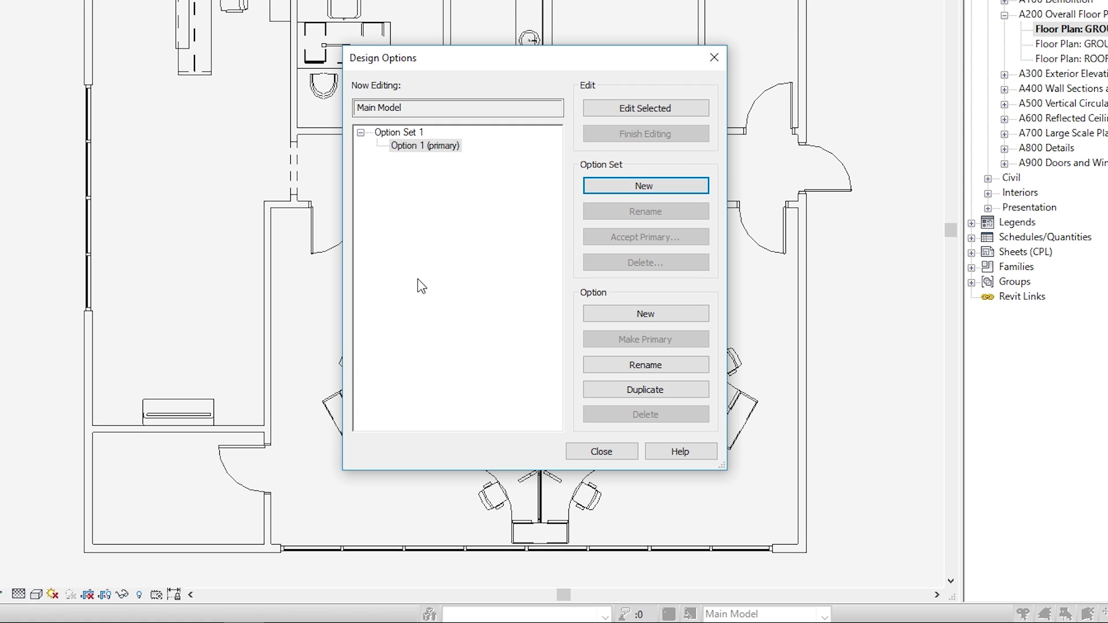
{"action": "left_click", "coordinate": [383, 134]}
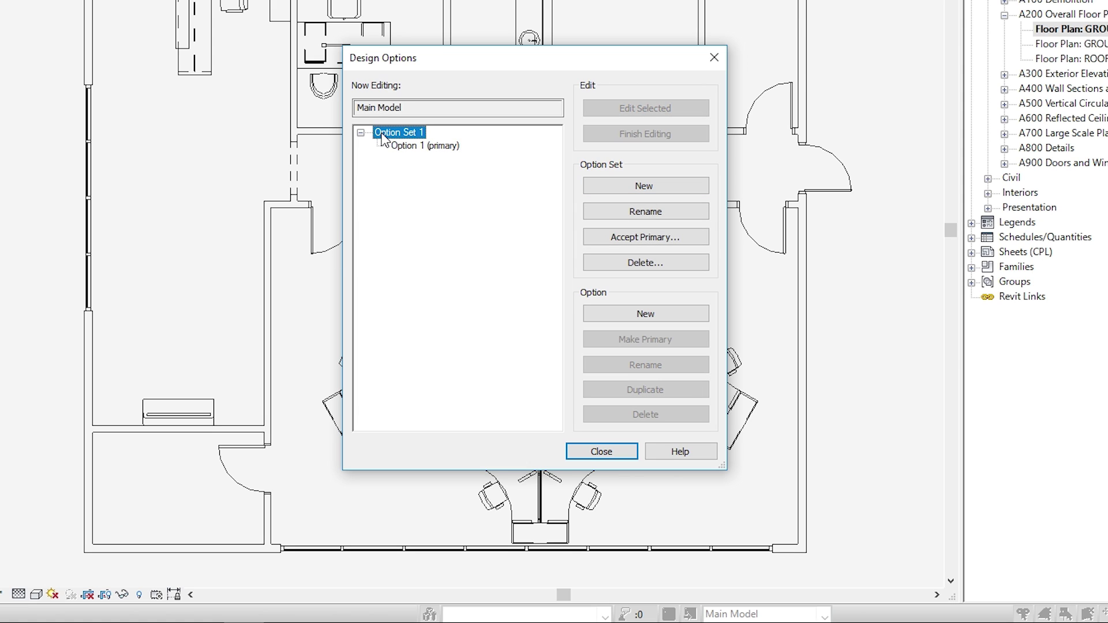
{"action": "left_click", "coordinate": [593, 214]}
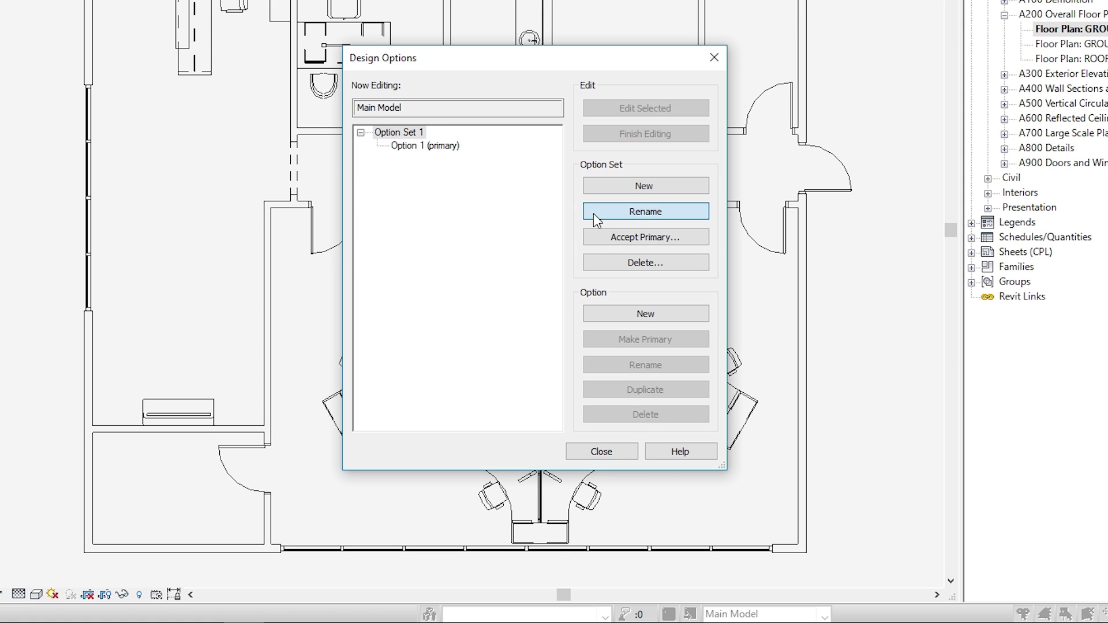
{"action": "type", "text": "Waiting area options"}
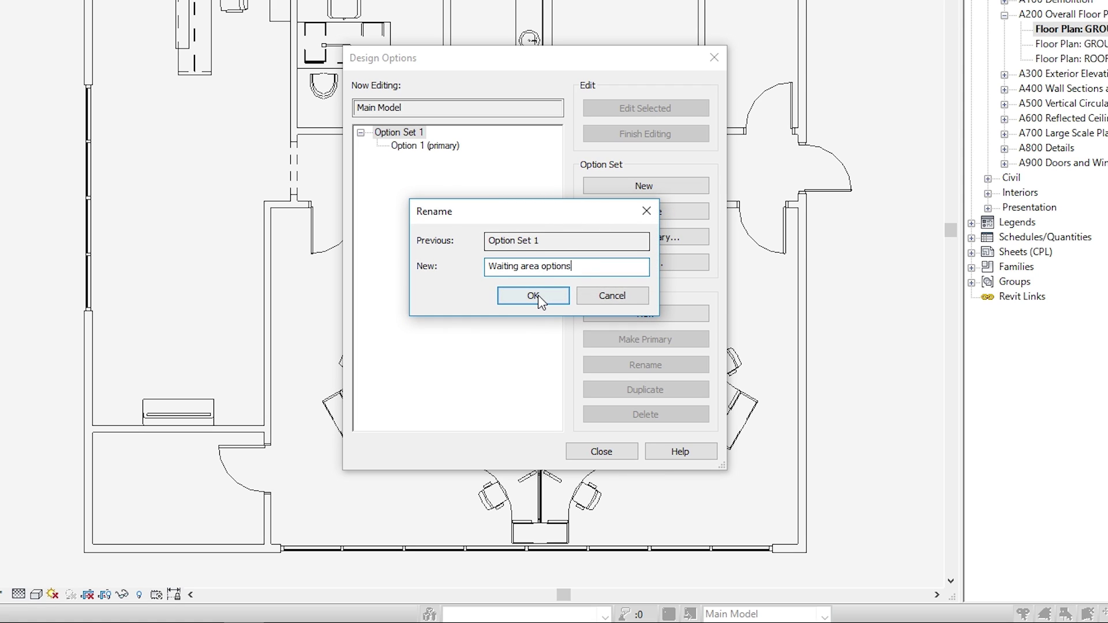
{"action": "left_click", "coordinate": [539, 298]}
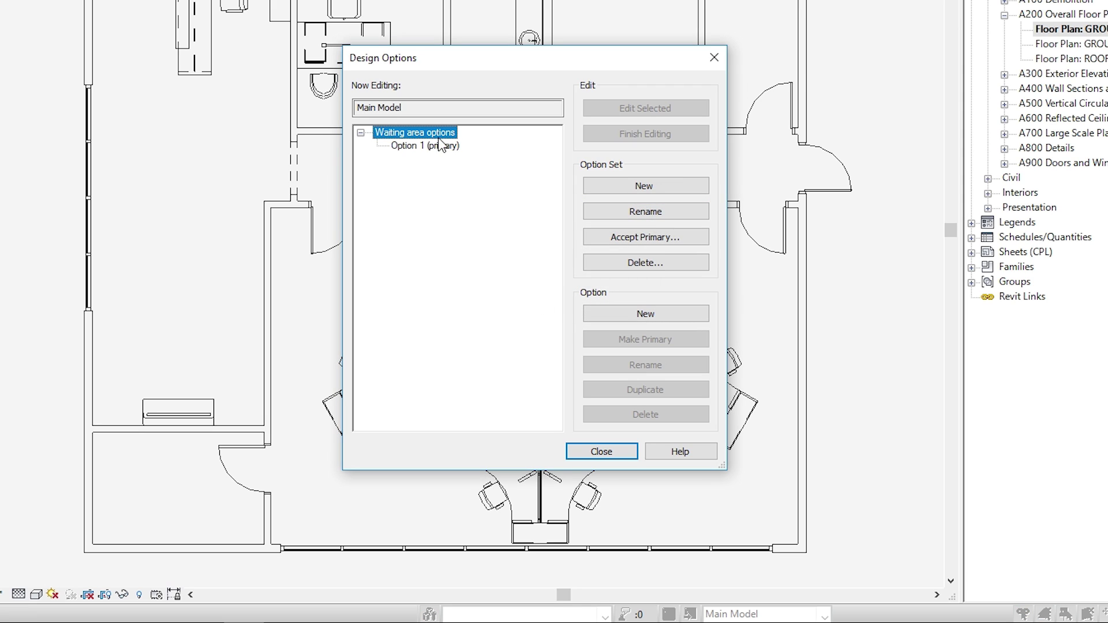
Step: Add Option 2 and Option 3 to the Waiting area options set
{"action": "left_click", "coordinate": [610, 317]}
{"action": "left_click", "coordinate": [610, 316]}
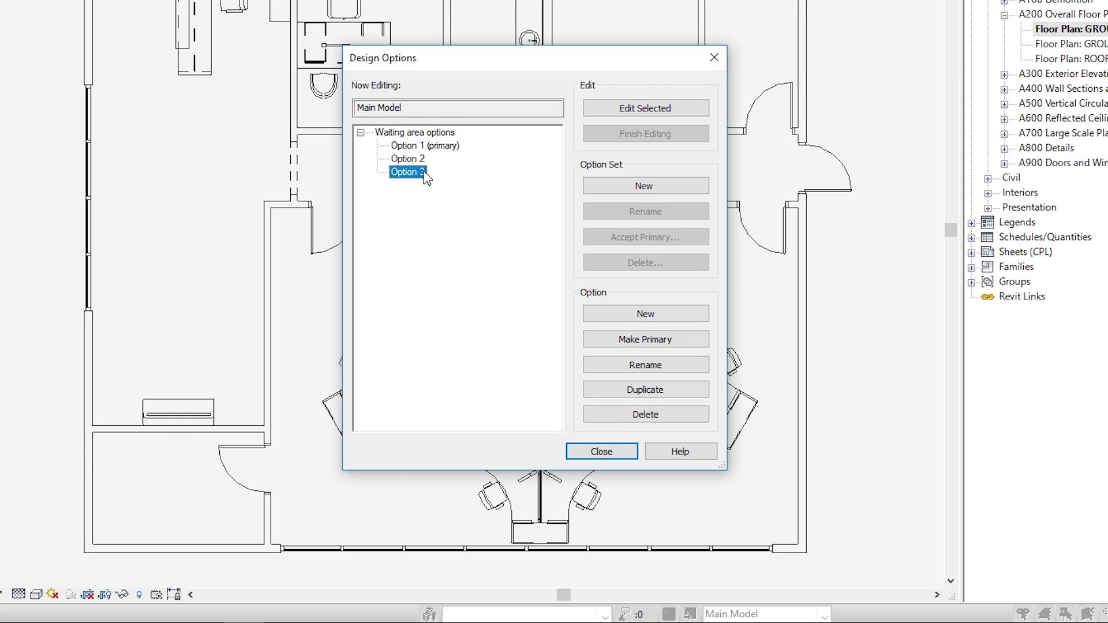
{"action": "left_click", "coordinate": [406, 147]}
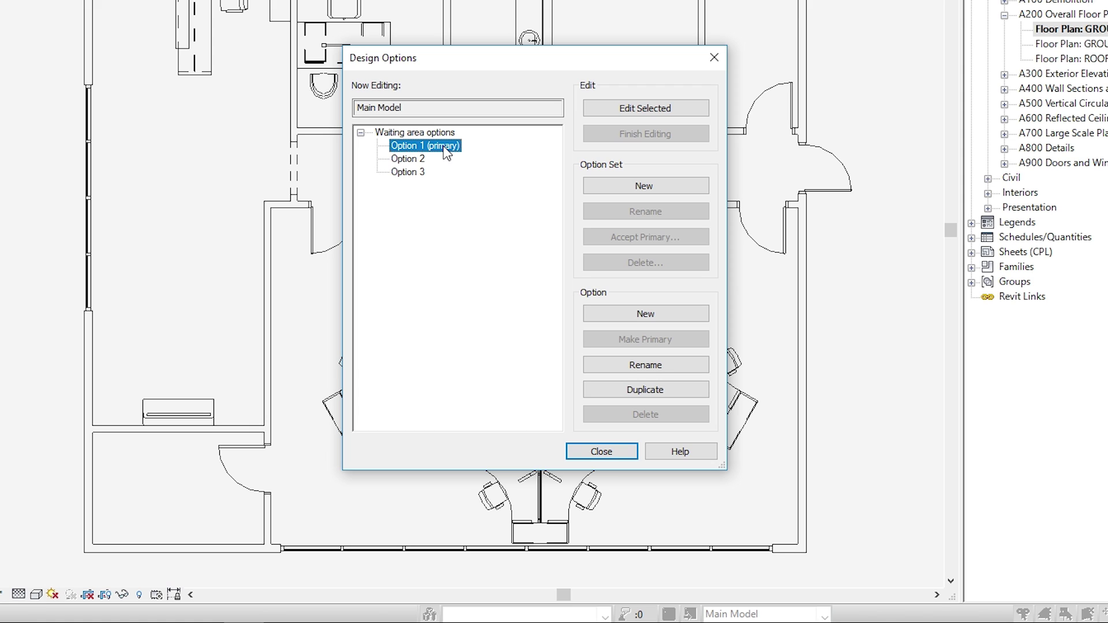
Step: Rename Option 3 to 'Blank' and make it the primary option
{"action": "left_click", "coordinate": [409, 173]}
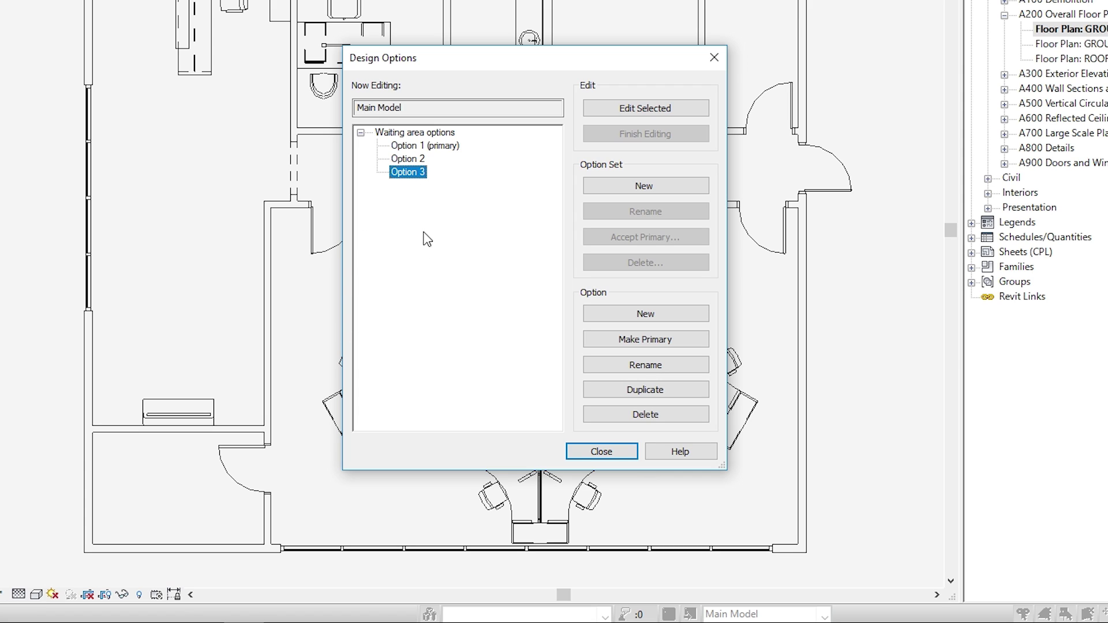
{"action": "left_click", "coordinate": [622, 369]}
{"action": "type", "text": "Blank"}
{"action": "left_click", "coordinate": [532, 295]}
{"action": "left_click", "coordinate": [404, 172]}
{"action": "left_click", "coordinate": [602, 343]}
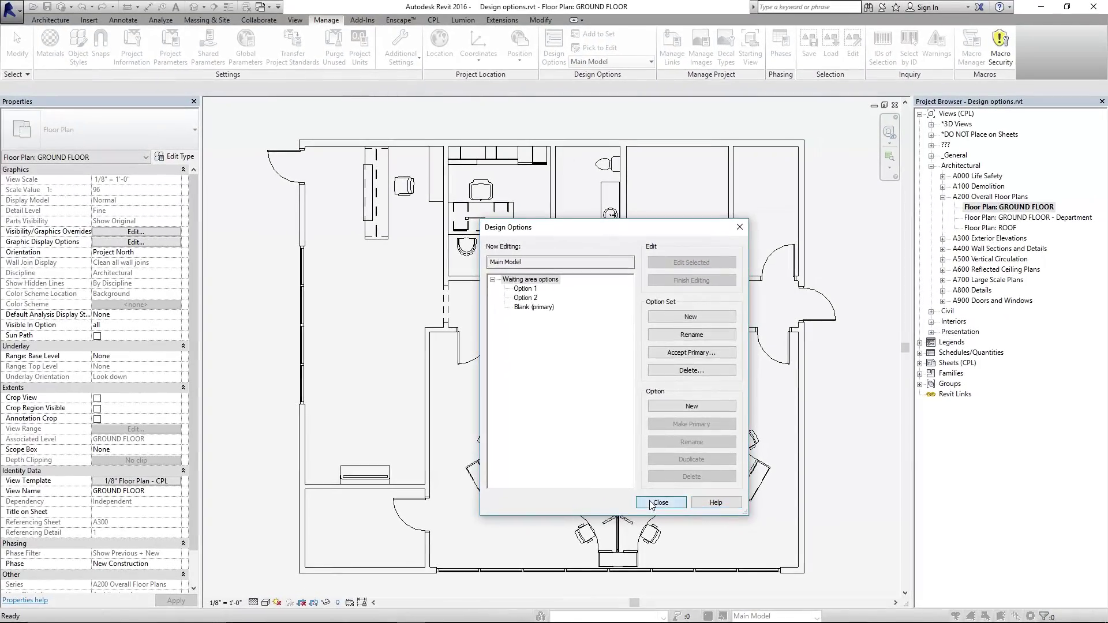
Step: Close Design Options, recentre the ground floor plan, and set Option 1 as the option being edited
{"action": "left_click", "coordinate": [626, 472]}
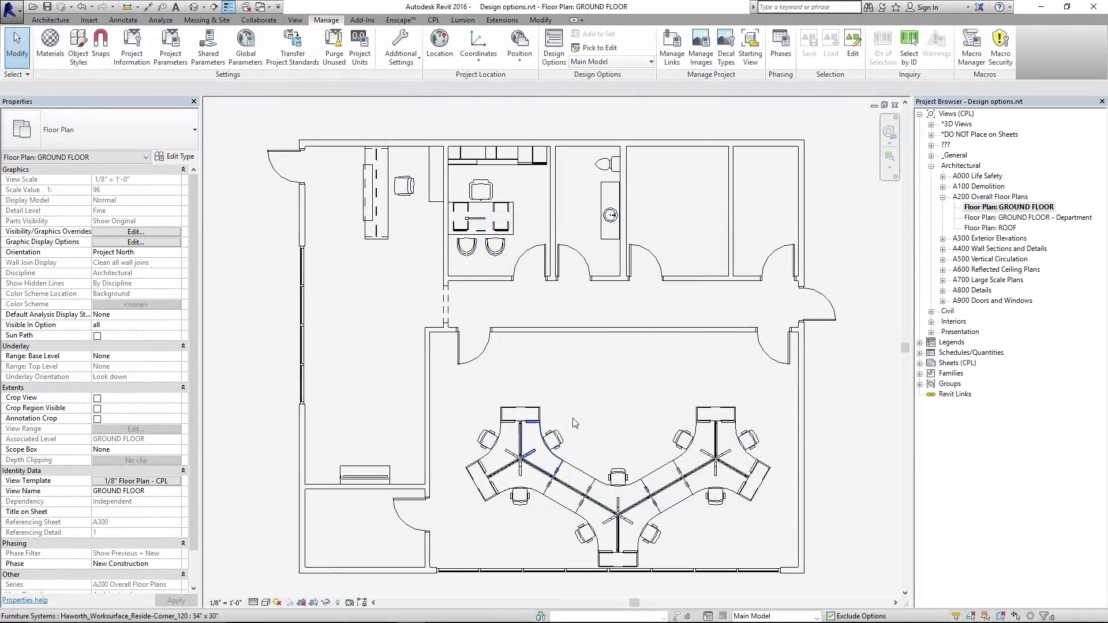
{"action": "middle_click_drag", "start_coordinate": [658, 384], "coordinate": [619, 353]}
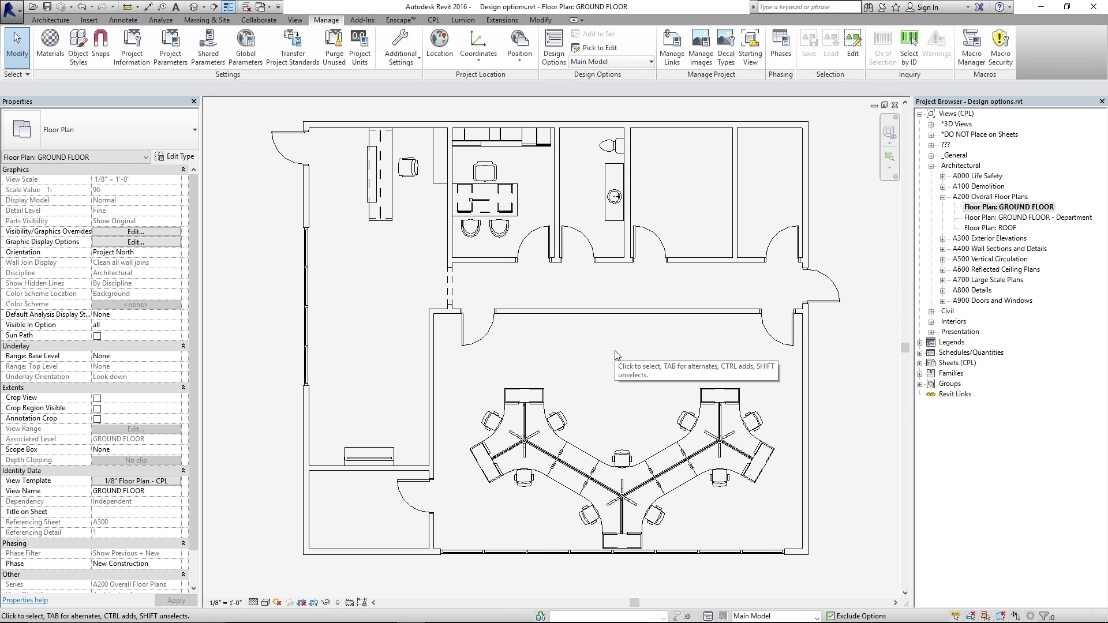
{"action": "middle_click_drag", "start_coordinate": [568, 354], "coordinate": [555, 353]}
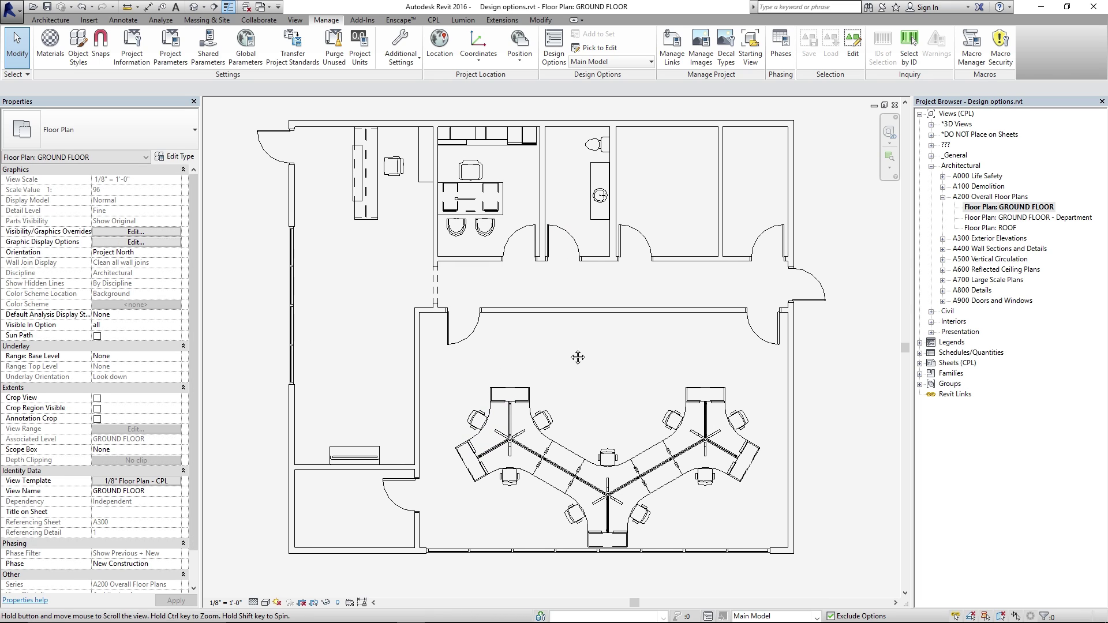
{"action": "middle_click_drag", "start_coordinate": [566, 350], "coordinate": [575, 371]}
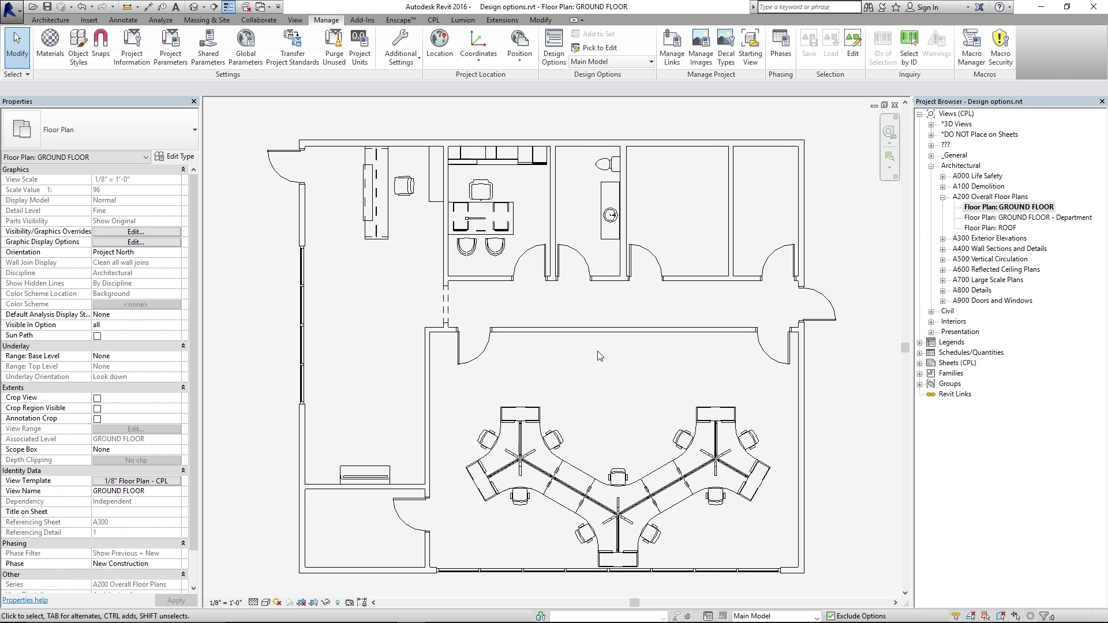
{"action": "left_click", "coordinate": [648, 64]}
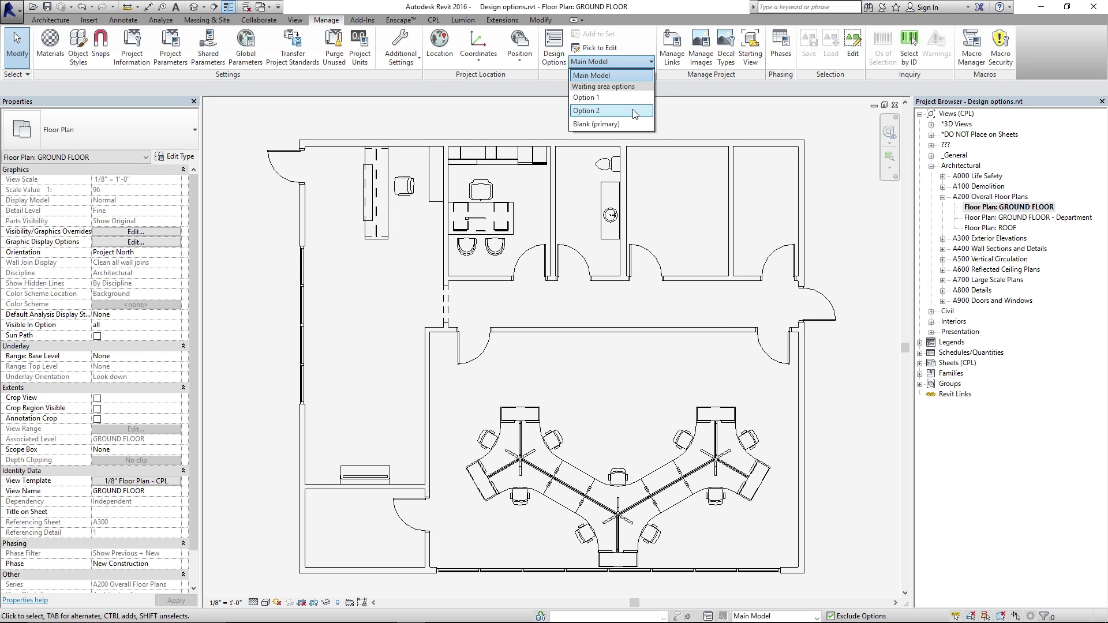
{"action": "left_click", "coordinate": [631, 100]}
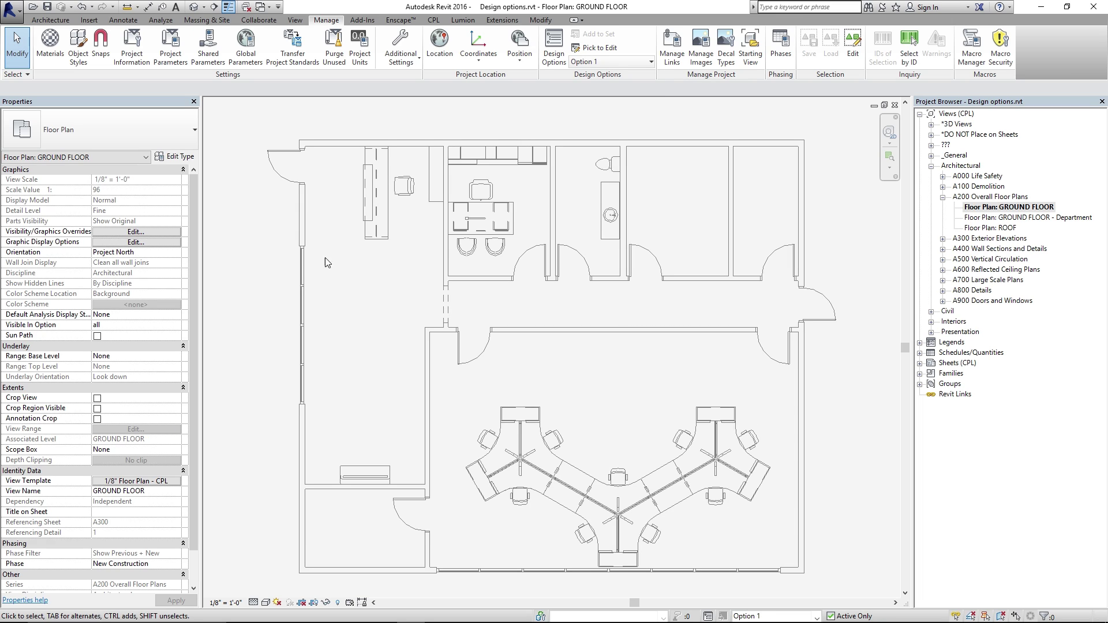
Step: Place two Haworth_SE04-Table Rectangle tables, one above the other, in the left room
{"action": "left_click", "coordinate": [50, 20]}
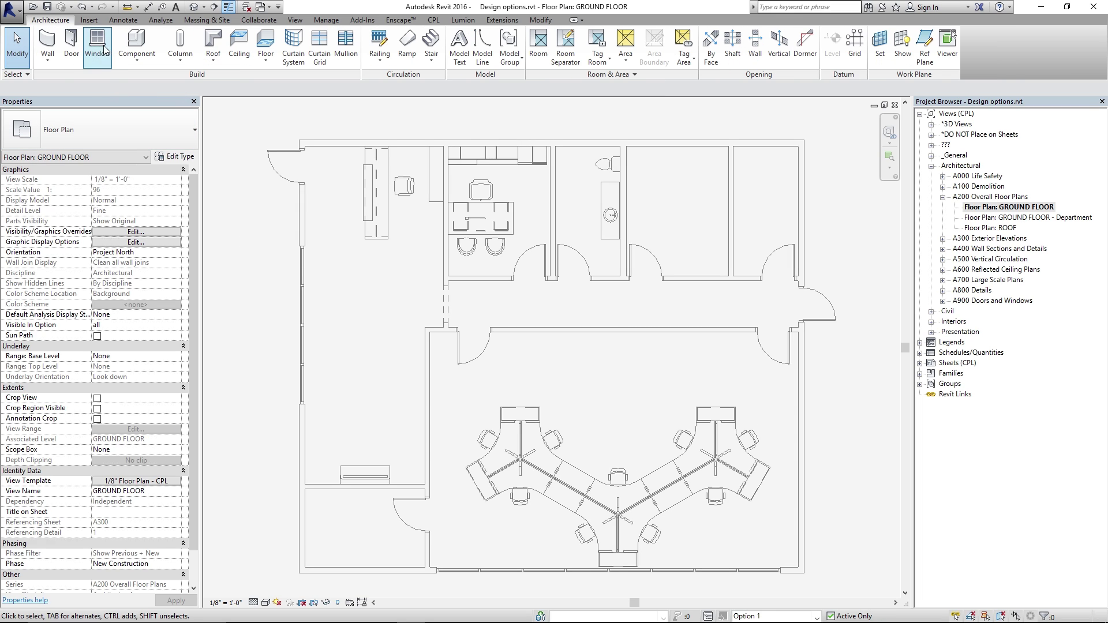
{"action": "left_click", "coordinate": [134, 46]}
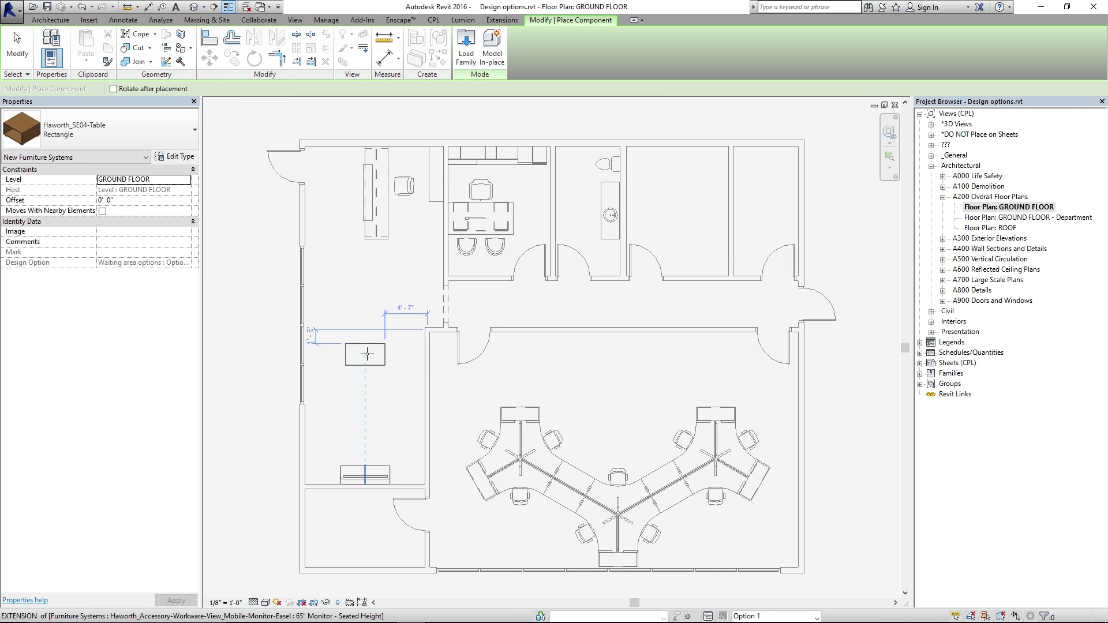
{"action": "left_click", "coordinate": [367, 351]}
{"action": "left_click", "coordinate": [368, 401]}
Step: Place six Haworth_qbic_Seating_Lounge Chairs, three on each side of the tables
{"action": "left_click", "coordinate": [163, 123]}
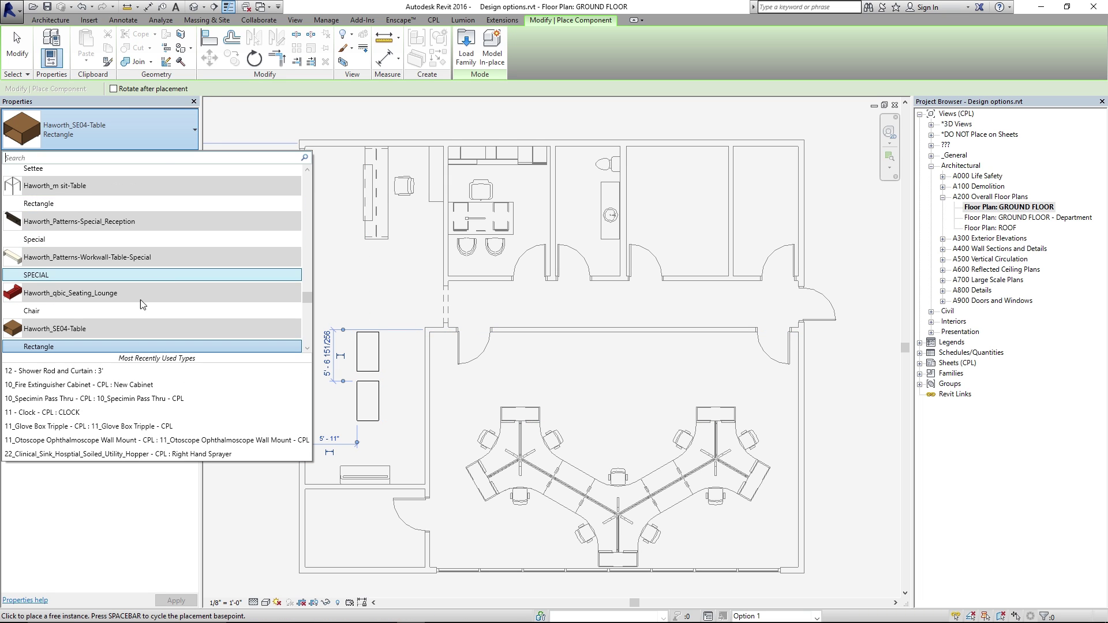
{"action": "left_click", "coordinate": [137, 315]}
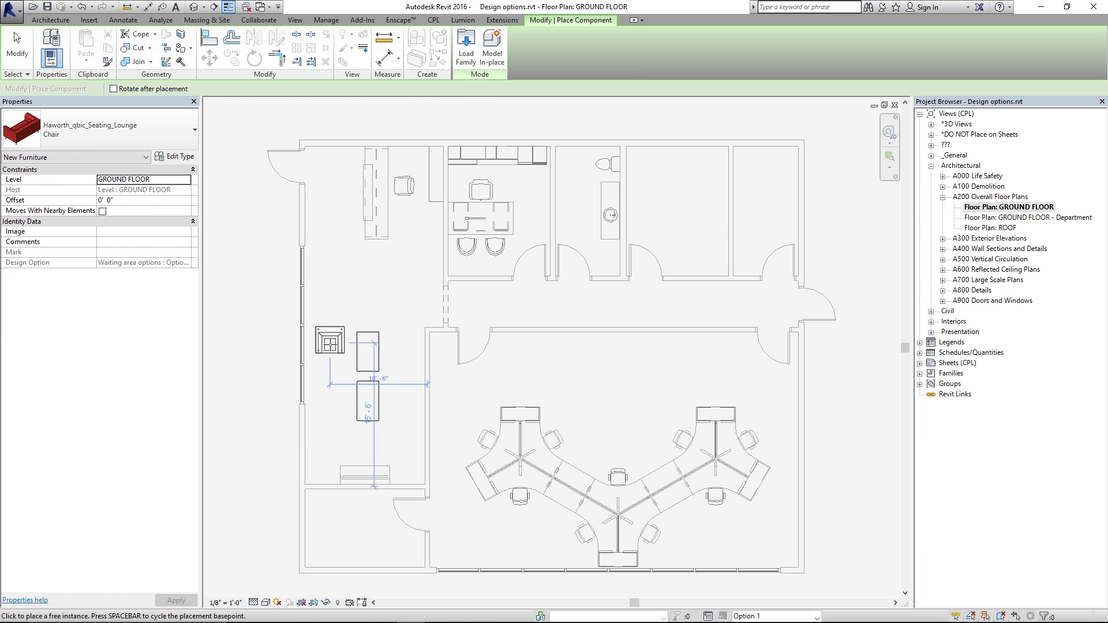
{"action": "left_click", "coordinate": [325, 344]}
{"action": "left_click", "coordinate": [325, 381]}
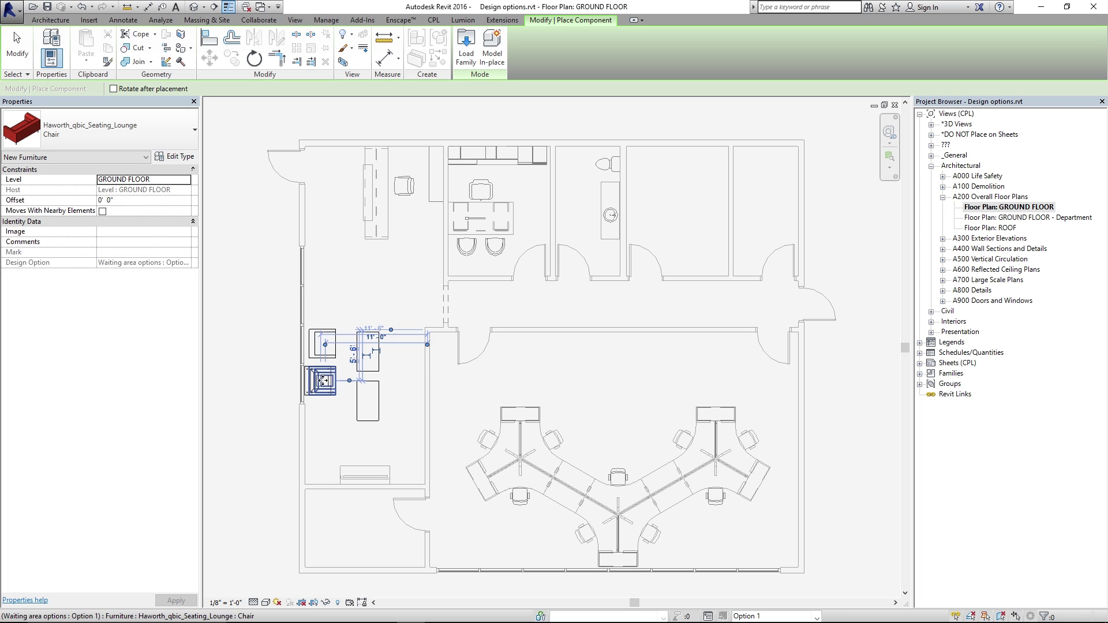
{"action": "left_click", "coordinate": [325, 413]}
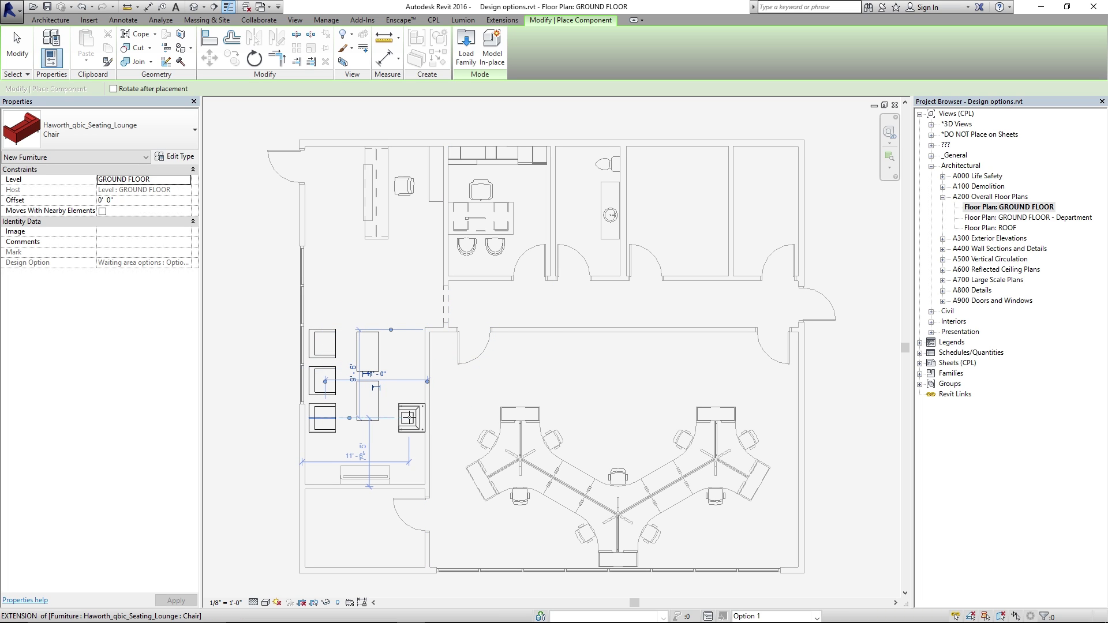
{"action": "left_click", "coordinate": [409, 418]}
{"action": "left_click", "coordinate": [409, 381]}
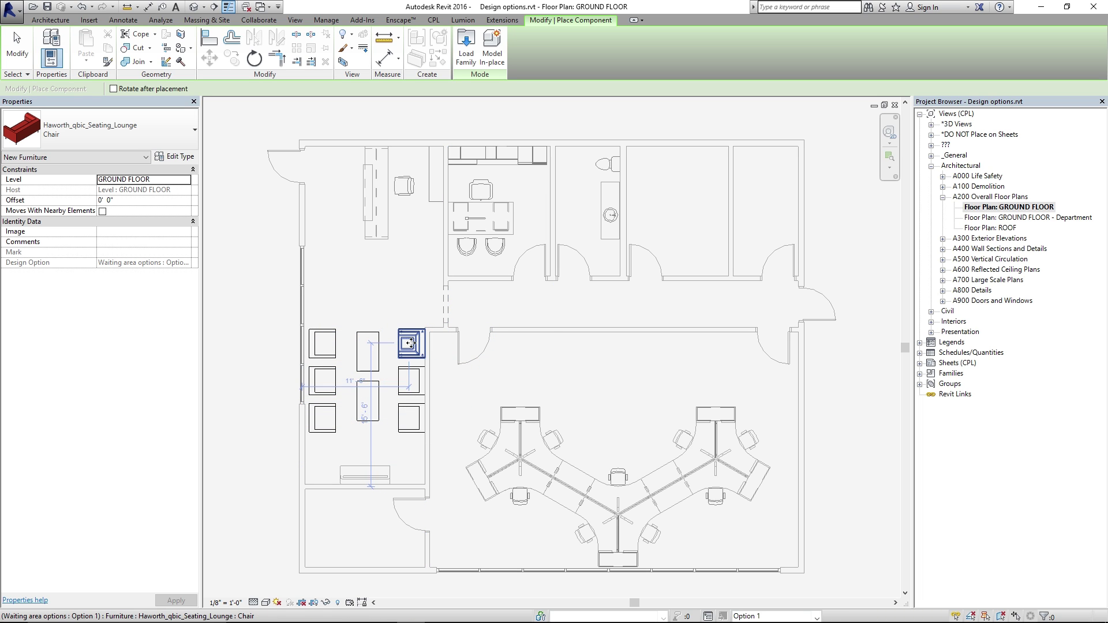
{"action": "left_click", "coordinate": [408, 344]}
{"action": "key", "text": "Escape"}
{"action": "key", "text": "Escape"}
{"action": "middle_click_drag", "start_coordinate": [402, 284], "coordinate": [384, 280]}
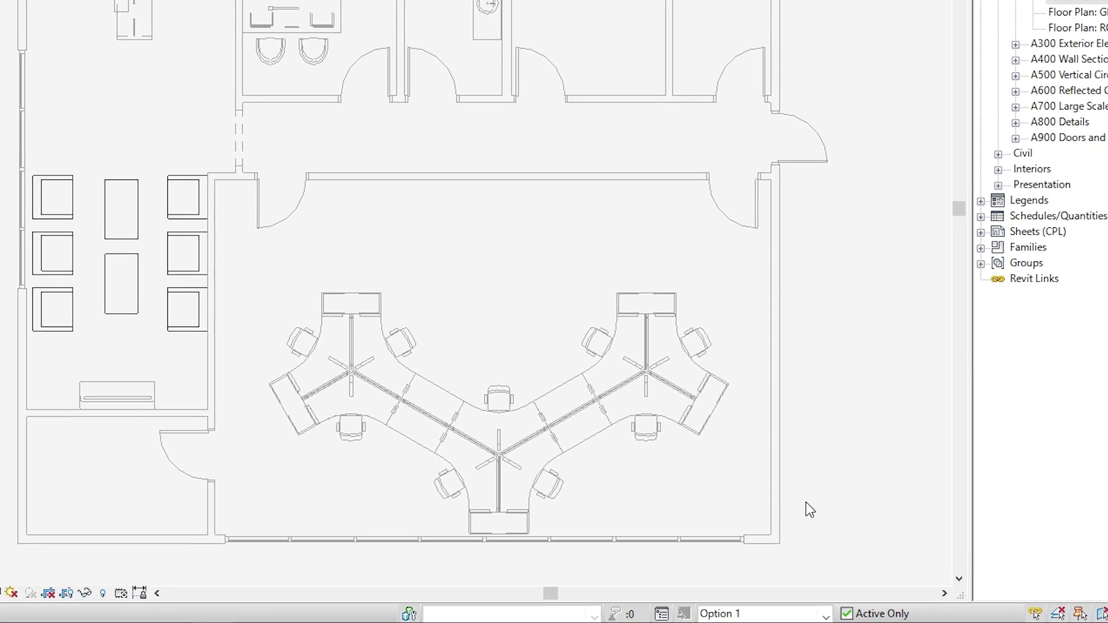
Step: Make Option 2 the active design option and start placing a component from the type list
{"action": "left_click", "coordinate": [829, 615]}
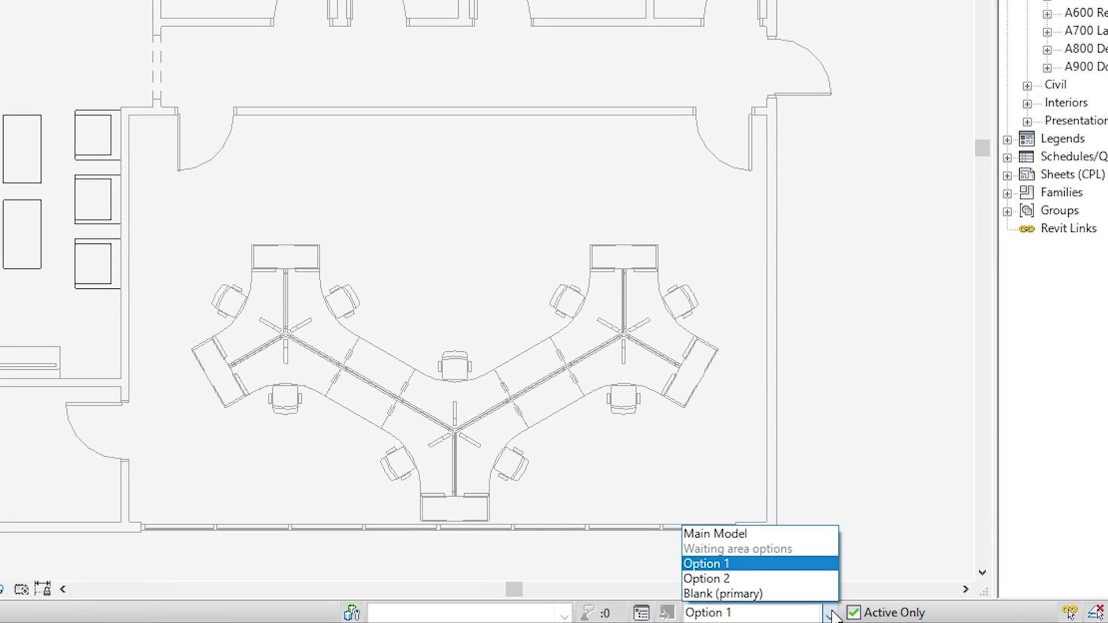
{"action": "left_click", "coordinate": [783, 589]}
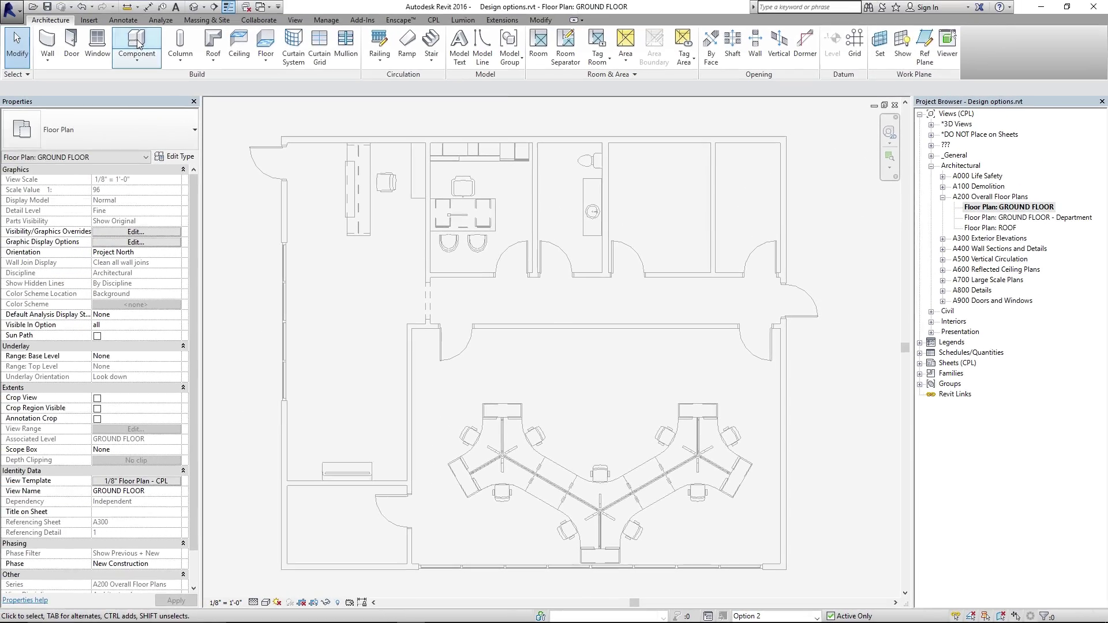
{"action": "left_click", "coordinate": [118, 49]}
{"action": "left_click", "coordinate": [139, 140]}
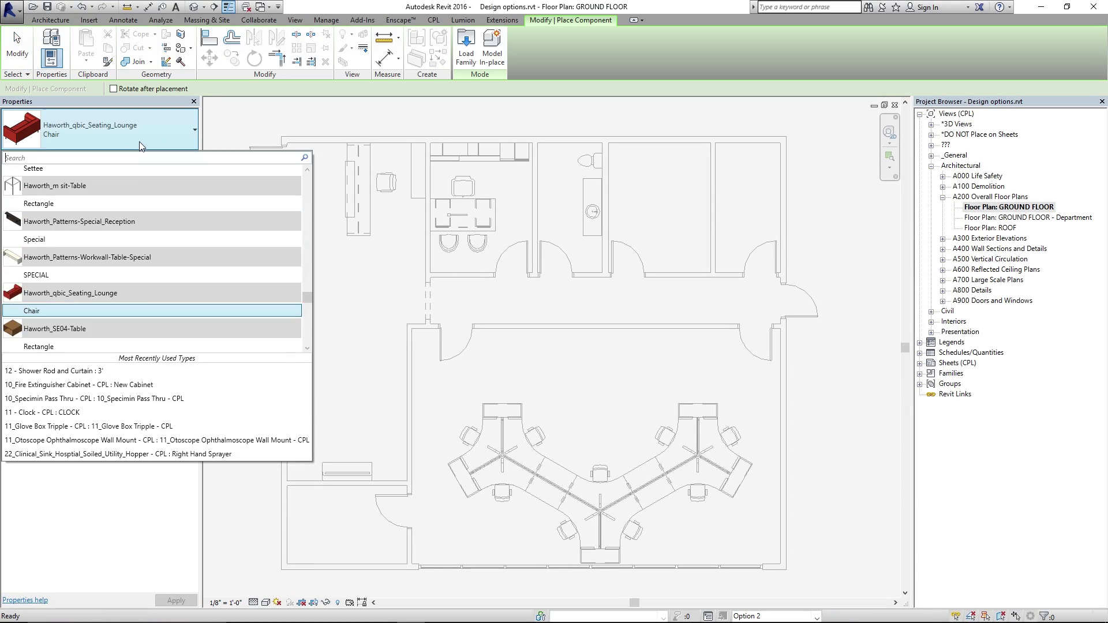
{"action": "scroll", "coordinate": [128, 258], "scroll_direction": "down", "scroll_amount": 5}
Step: Place eight Haworth_Collaborate_Chair-Lounge chairs in two columns of four in the waiting room
{"action": "scroll", "coordinate": [128, 252], "scroll_direction": "down", "scroll_amount": 15}
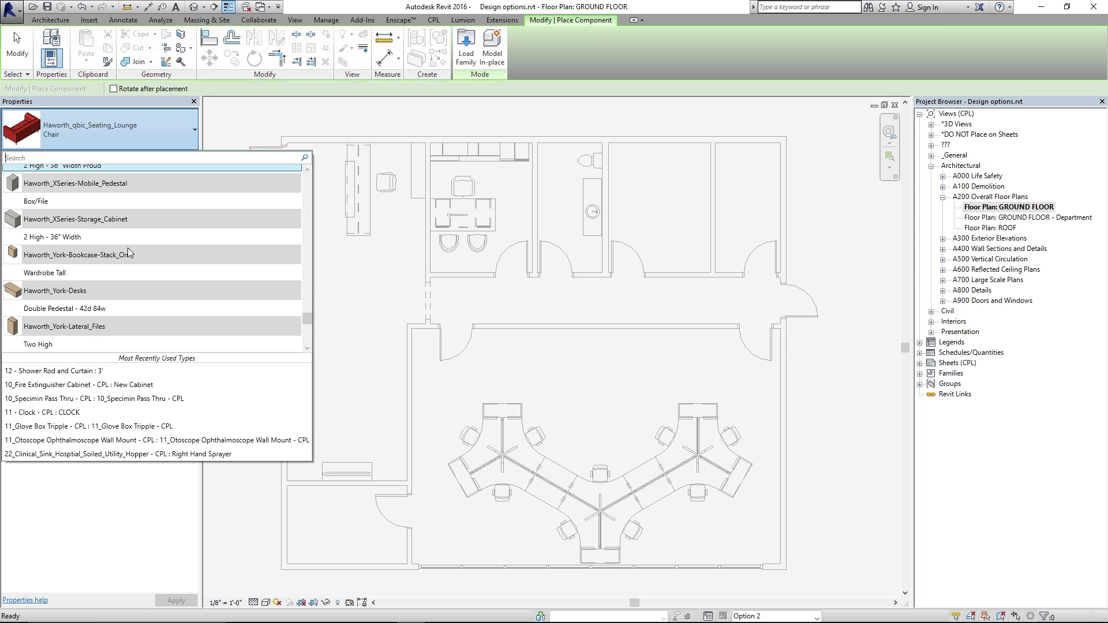
{"action": "type", "text": "haw"}
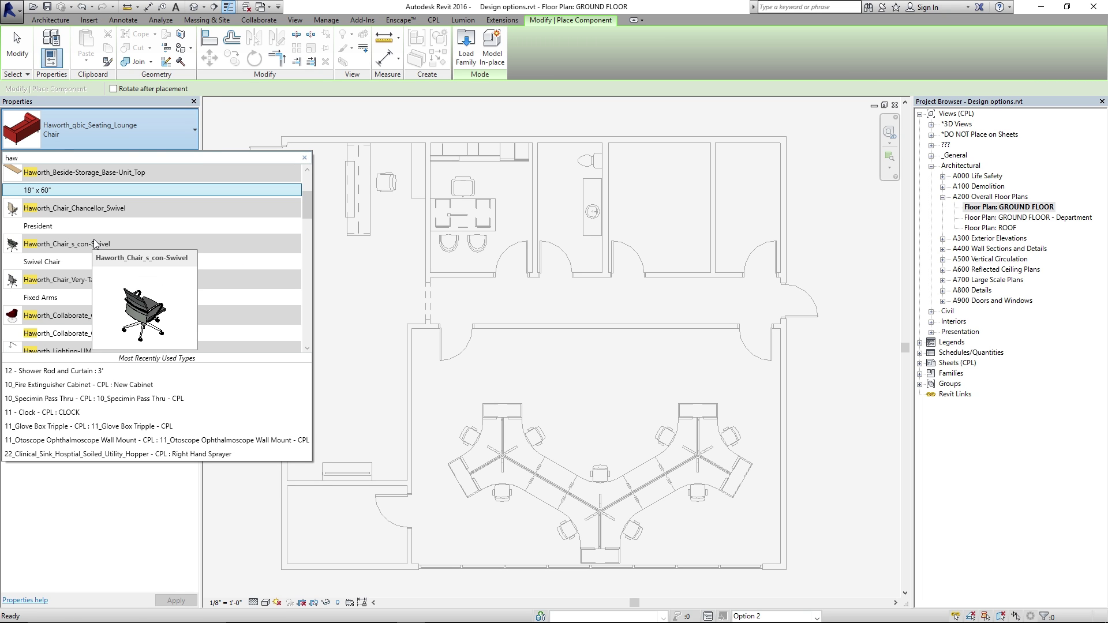
{"action": "scroll", "coordinate": [94, 240], "scroll_direction": "down", "scroll_amount": 2}
{"action": "left_click", "coordinate": [81, 307]}
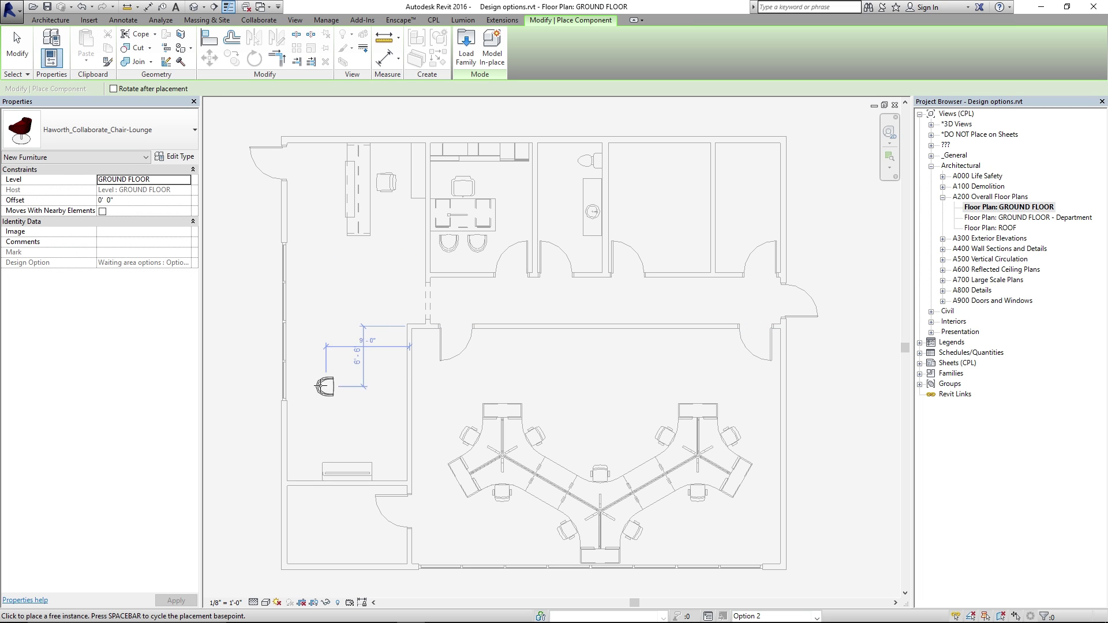
{"action": "left_click", "coordinate": [301, 359]}
{"action": "left_click", "coordinate": [306, 385]}
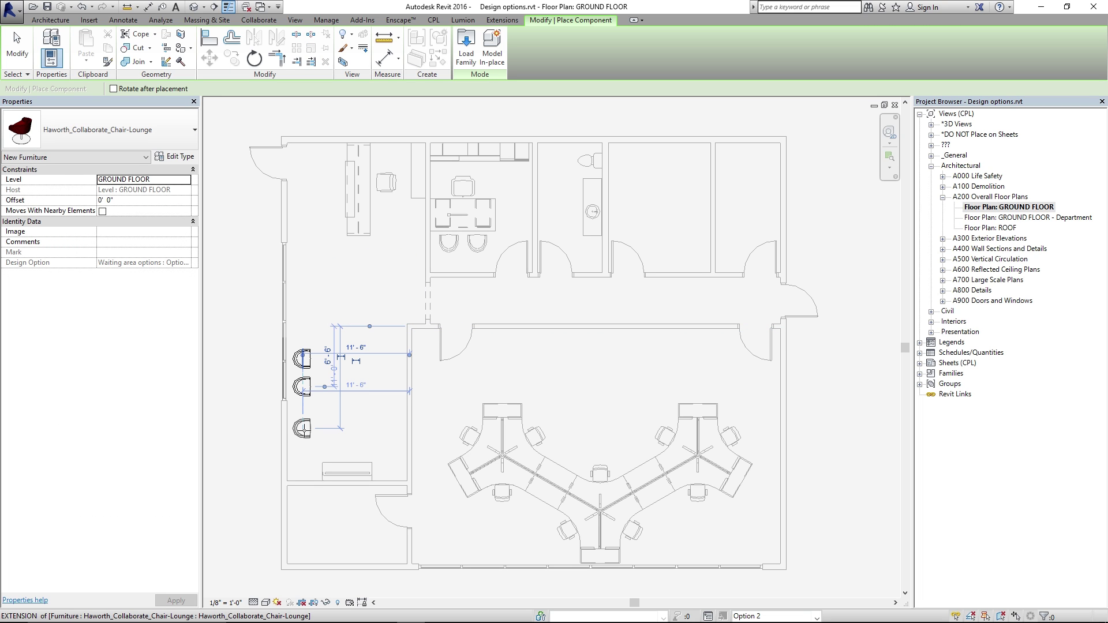
{"action": "left_click", "coordinate": [306, 413]}
{"action": "left_click", "coordinate": [304, 441]}
{"action": "left_click", "coordinate": [391, 442]}
{"action": "left_click", "coordinate": [391, 409]}
{"action": "left_click", "coordinate": [391, 386]}
{"action": "left_click", "coordinate": [392, 358]}
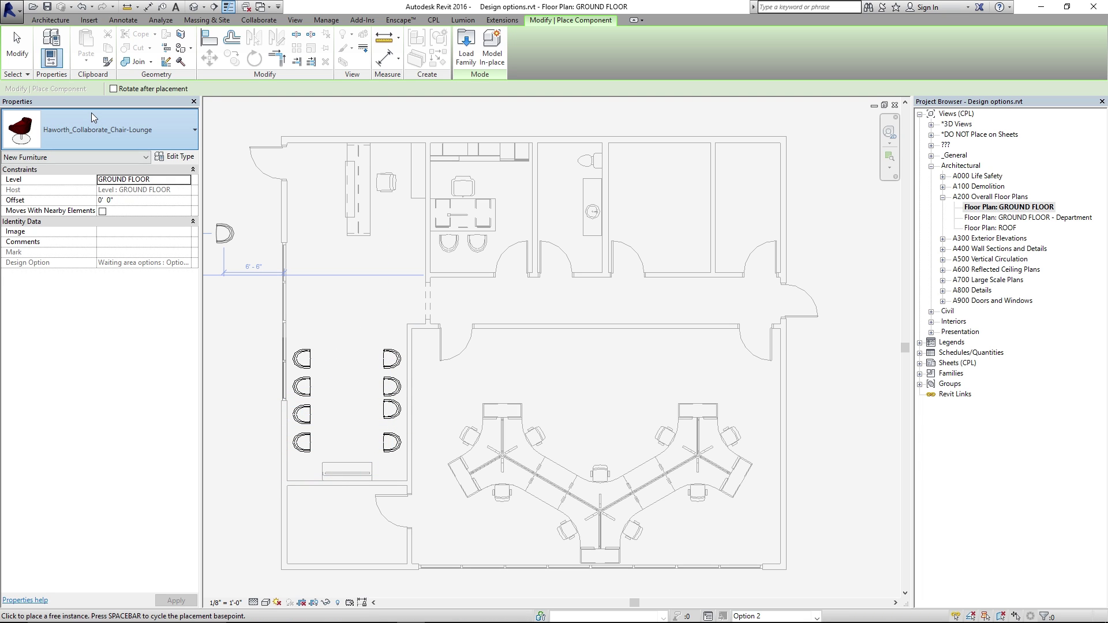
Step: Place two Haworth_m sit-Table Rectangle tables between the chair columns
{"action": "left_click", "coordinate": [91, 112]}
{"action": "scroll", "coordinate": [119, 282], "scroll_direction": "down", "scroll_amount": 5}
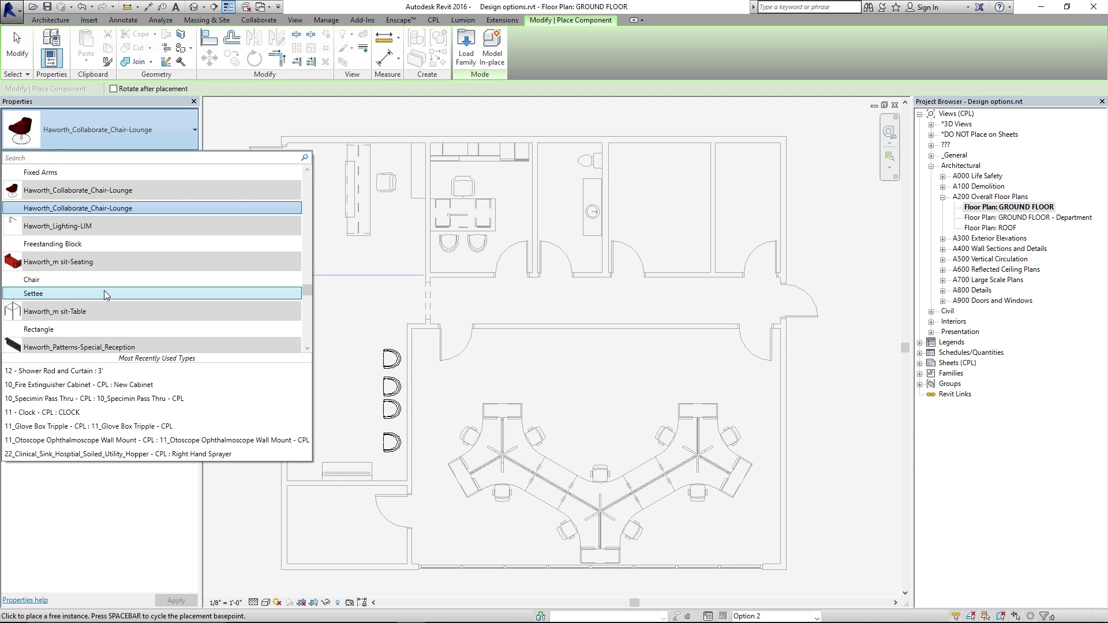
{"action": "left_click", "coordinate": [95, 329]}
{"action": "left_click", "coordinate": [349, 369]}
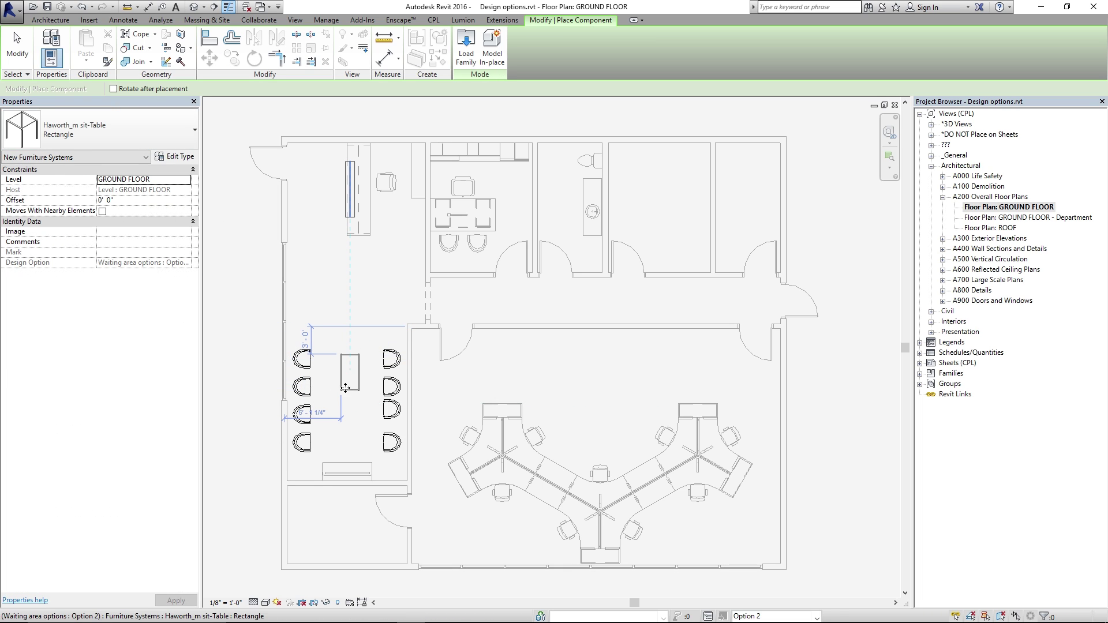
{"action": "left_click", "coordinate": [349, 425]}
{"action": "key", "text": "Escape"}
{"action": "key", "text": "Escape"}
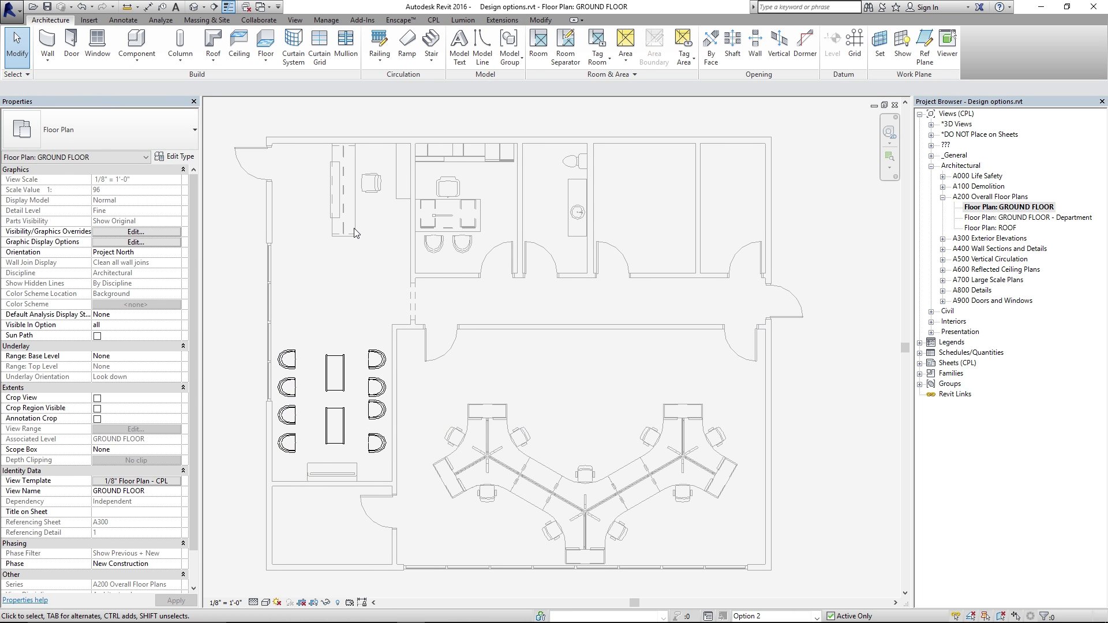
Step: Finish editing Option 2 in Design Options and return to the Main Model
{"action": "left_click", "coordinate": [317, 21]}
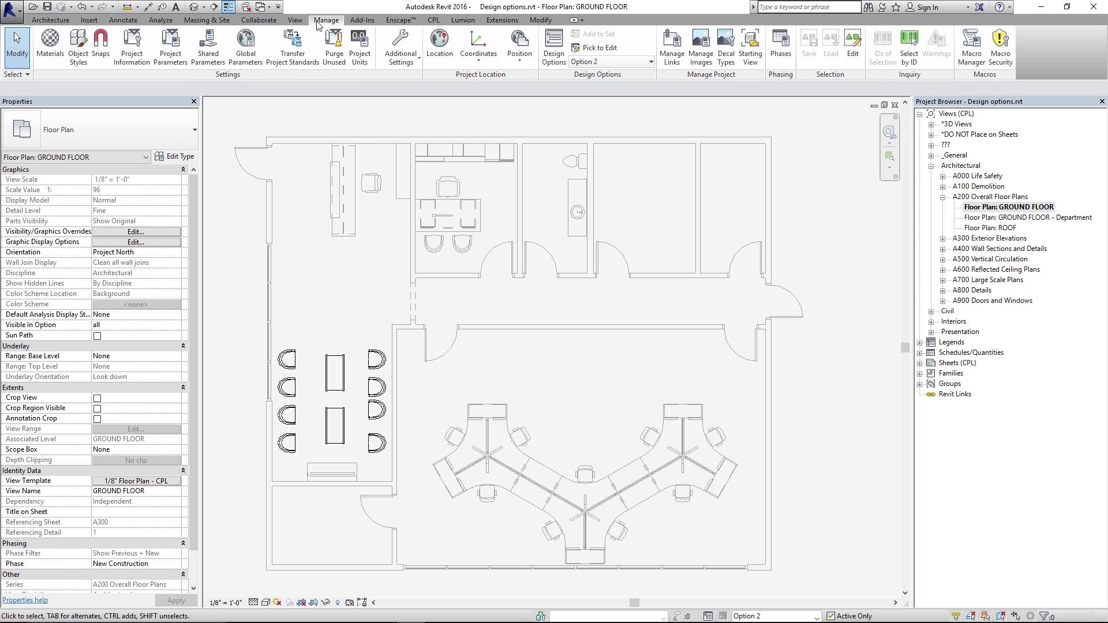
{"action": "left_click", "coordinate": [553, 53]}
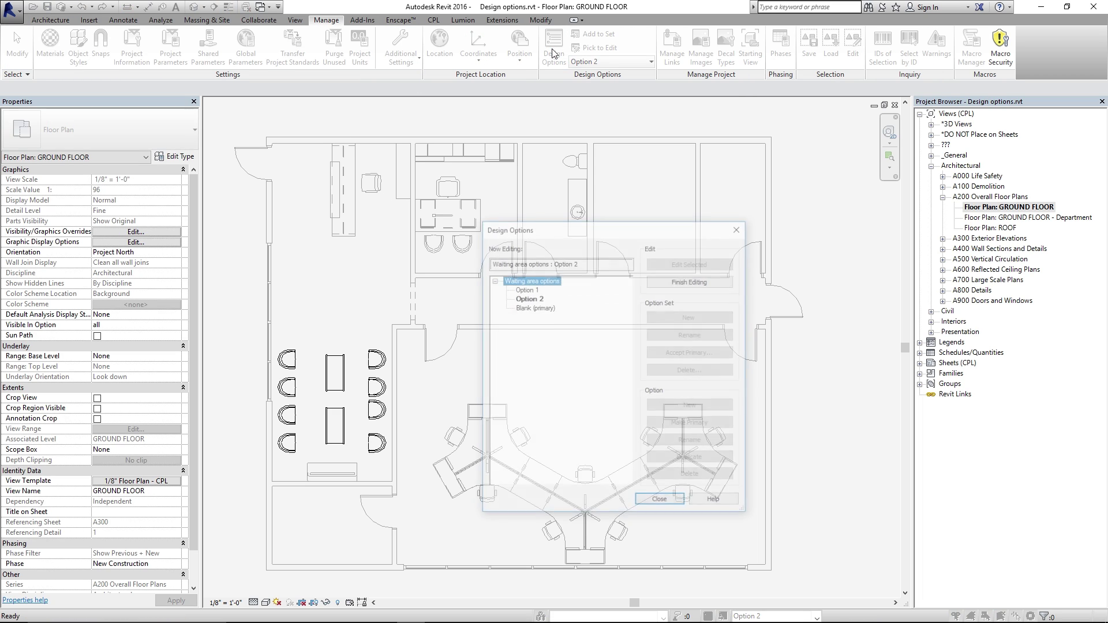
{"action": "left_click", "coordinate": [659, 284]}
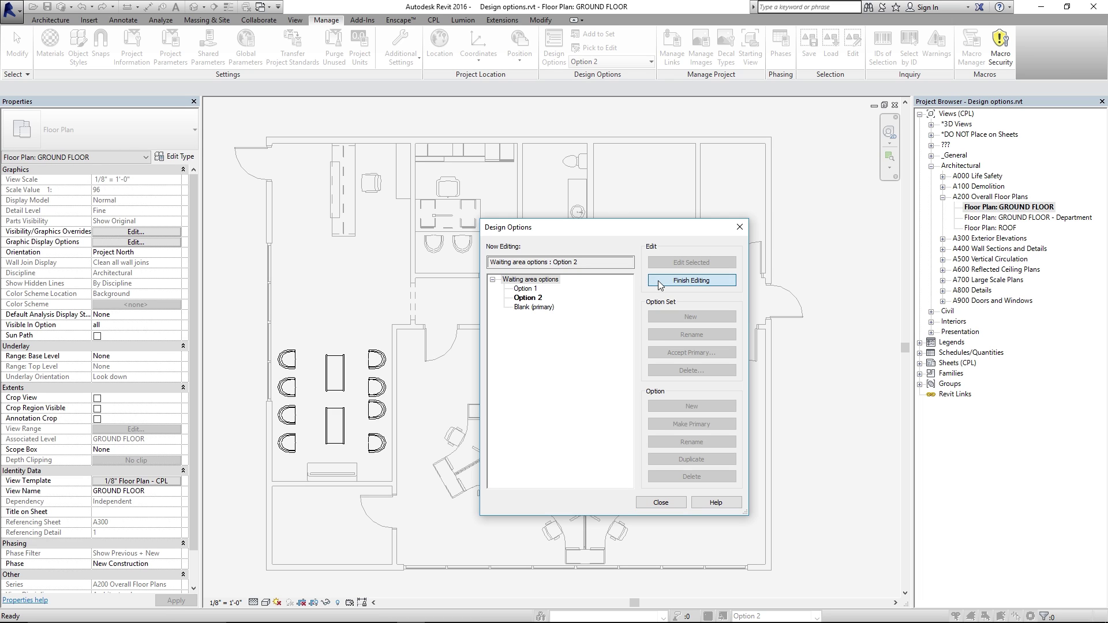
{"action": "left_click", "coordinate": [646, 503]}
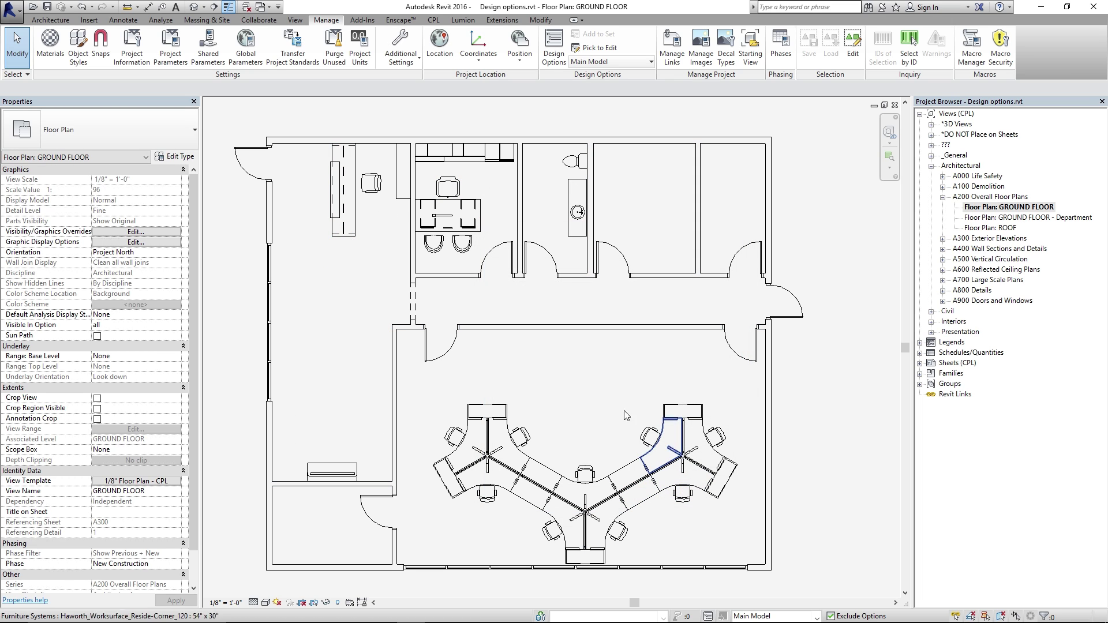
Step: Recentre the plan, switch editing to Option 1, and window-select its three lounge chairs
{"action": "middle_click_drag", "start_coordinate": [356, 292], "coordinate": [367, 290]}
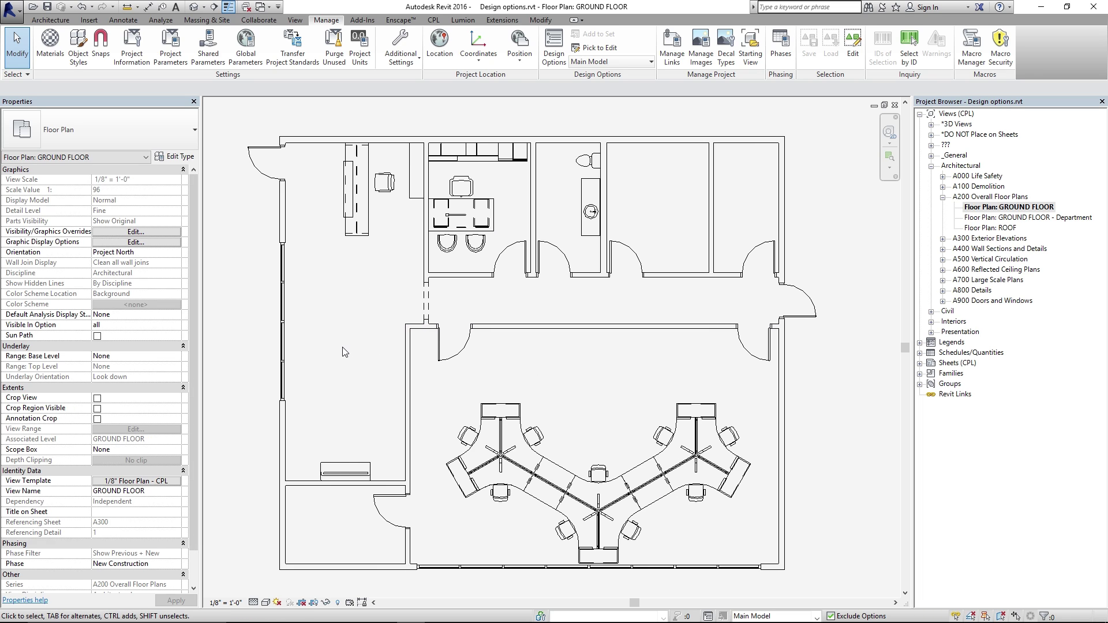
{"action": "scroll", "coordinate": [344, 352], "scroll_direction": "down", "scroll_amount": 2}
{"action": "middle_click_drag", "start_coordinate": [345, 352], "coordinate": [485, 307]}
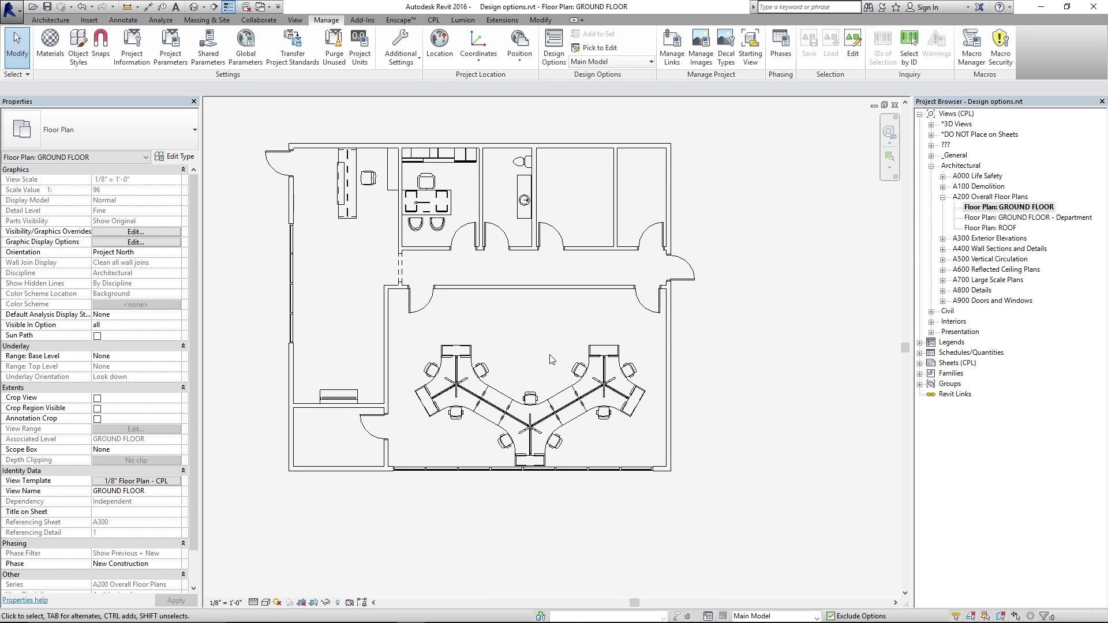
{"action": "left_click", "coordinate": [816, 617]}
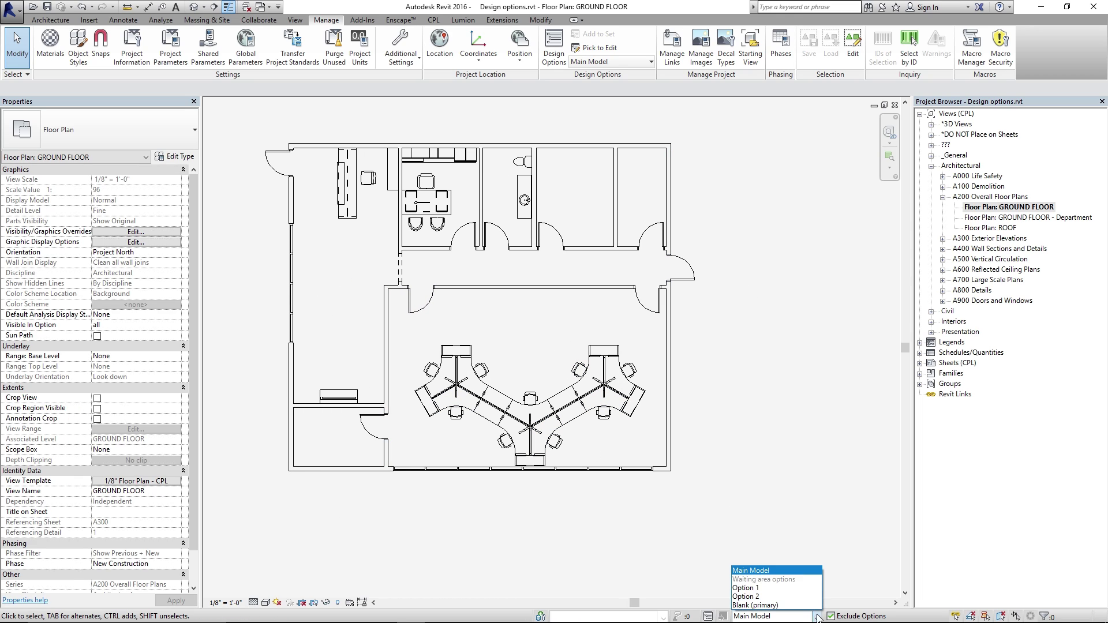
{"action": "left_click", "coordinate": [798, 587]}
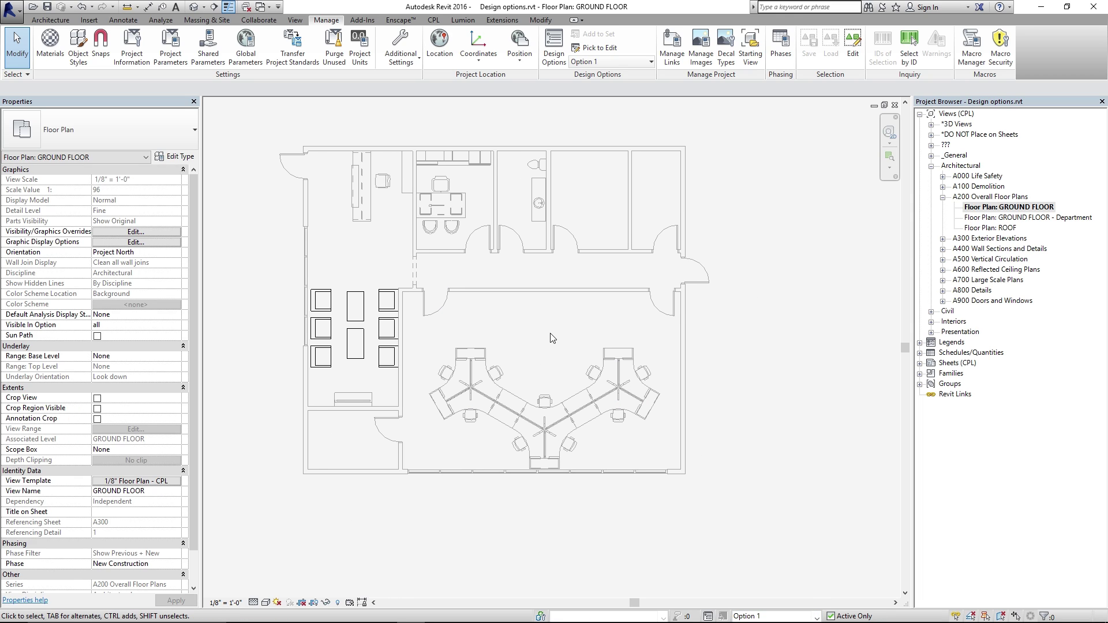
{"action": "scroll", "coordinate": [317, 317], "scroll_direction": "up", "scroll_amount": 3}
{"action": "left_click_drag", "start_coordinate": [419, 424], "coordinate": [409, 257]}
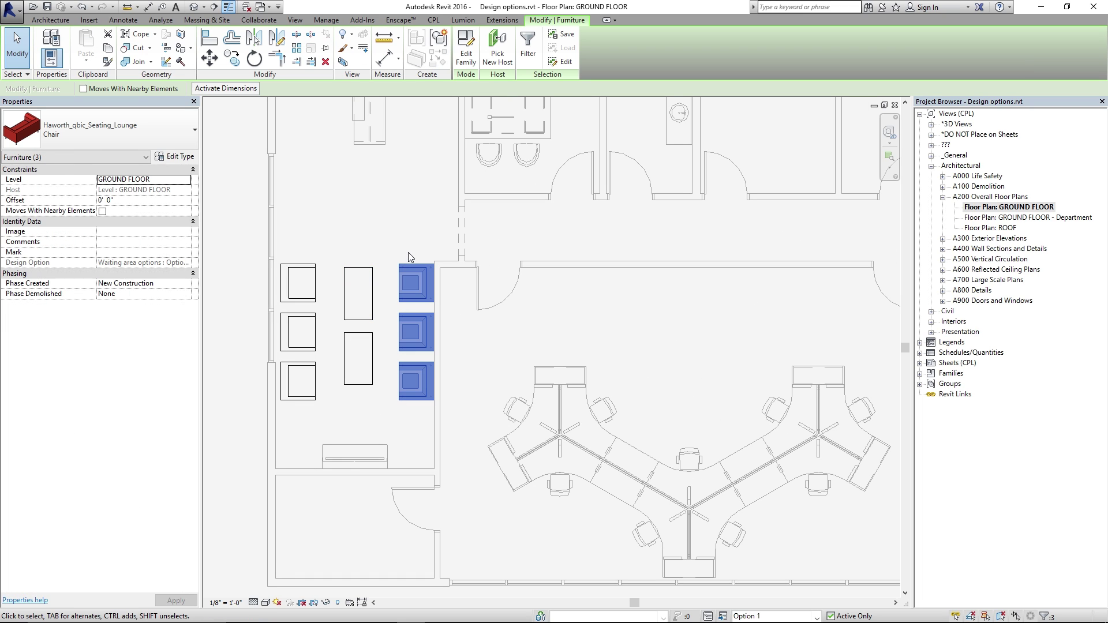
Step: Clear the chair selection and open the Design Options manager
{"action": "left_click", "coordinate": [393, 214]}
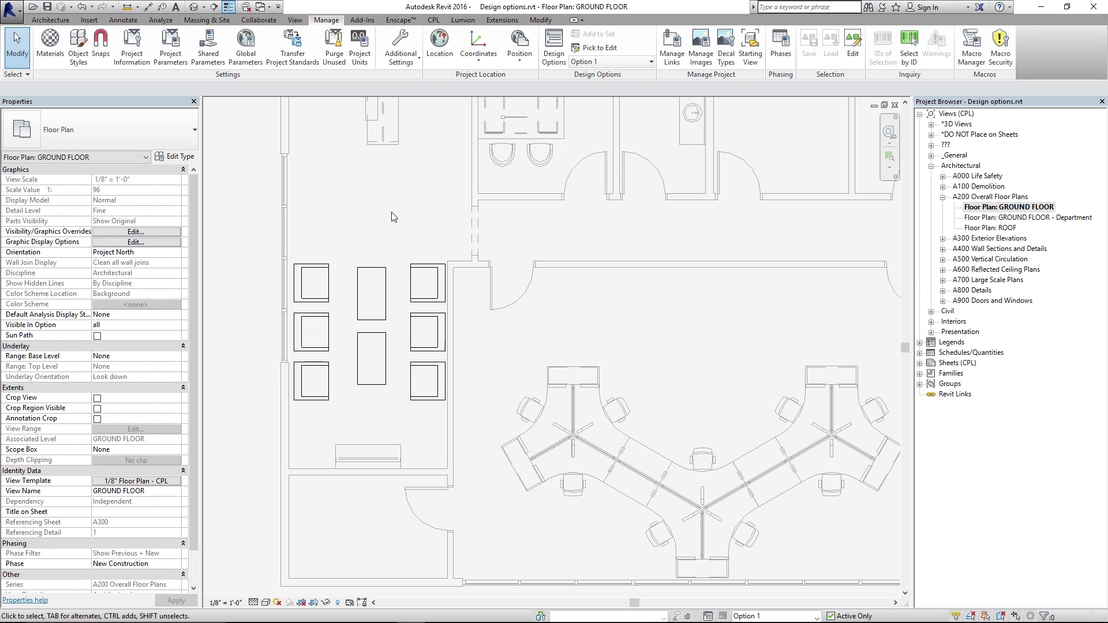
{"action": "left_click", "coordinate": [552, 51]}
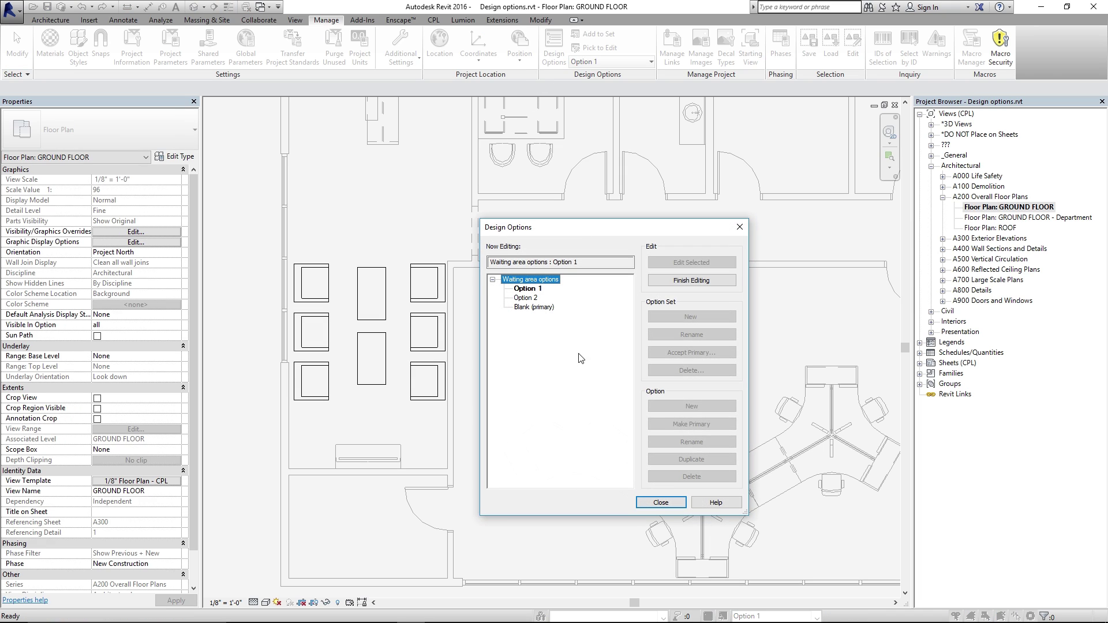
Step: Finish editing Option 1, make it primary, then delete the Waiting area options set
{"action": "left_click", "coordinate": [529, 289]}
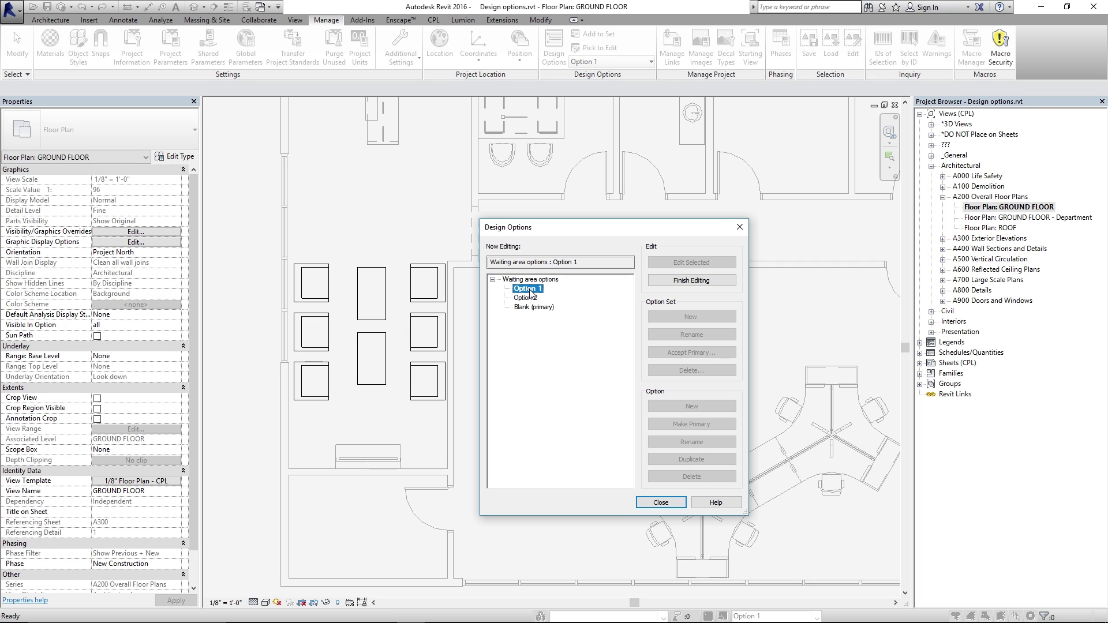
{"action": "left_click", "coordinate": [706, 281]}
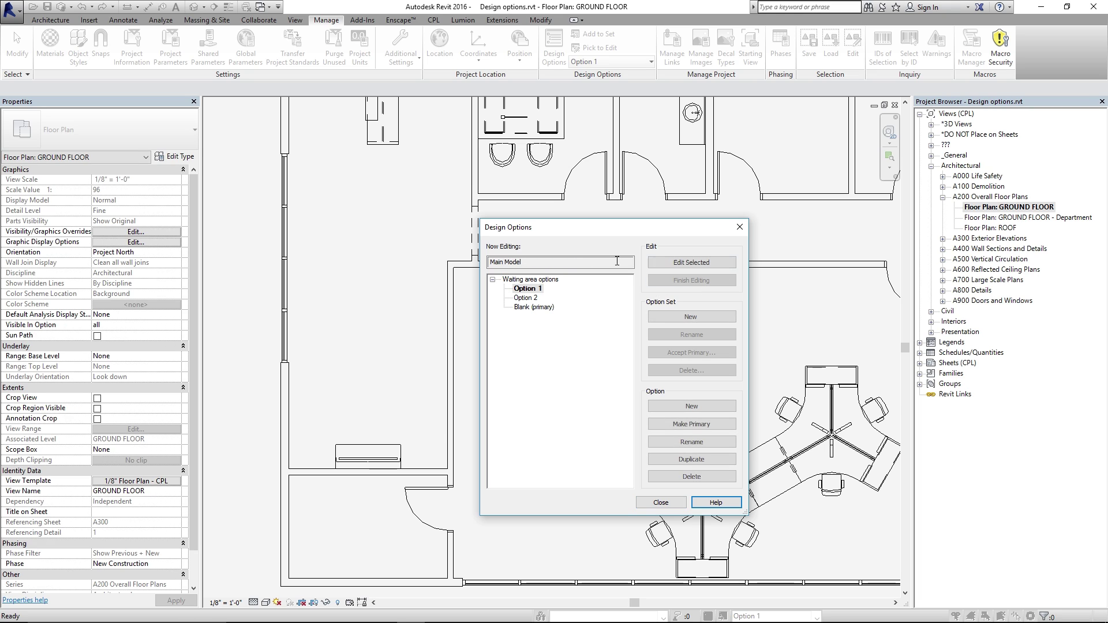
{"action": "left_click", "coordinate": [530, 289]}
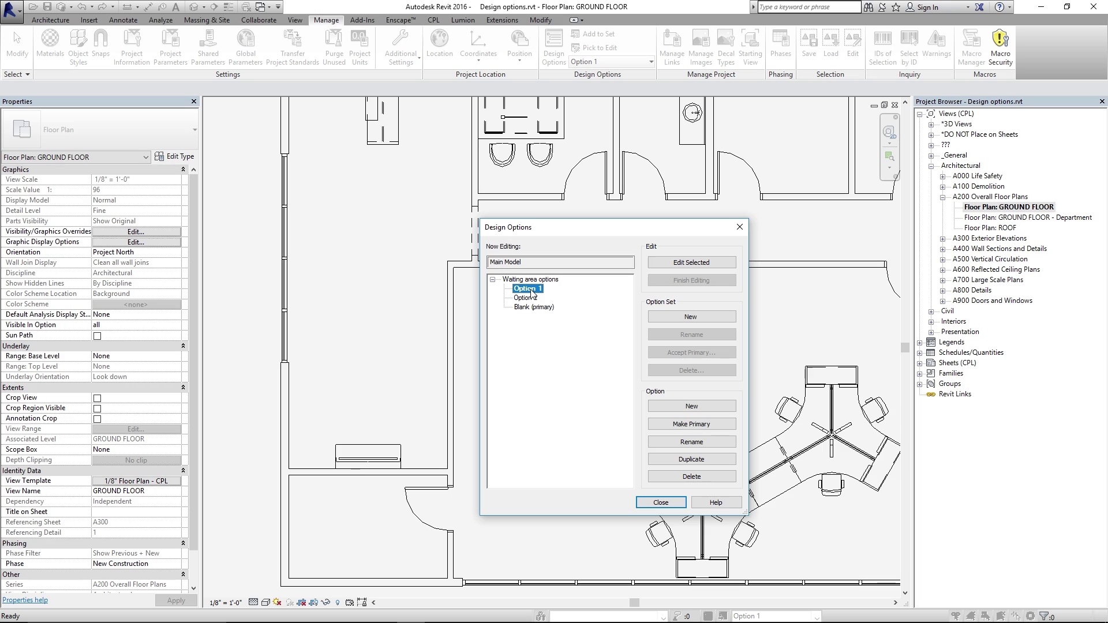
{"action": "left_click", "coordinate": [659, 423]}
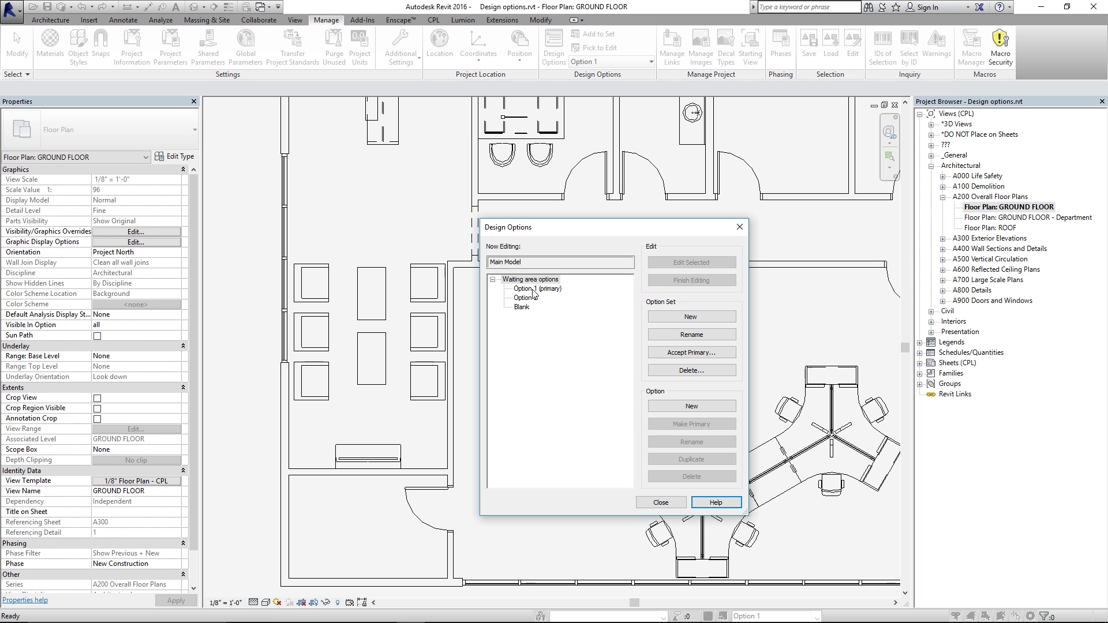
{"action": "left_click", "coordinate": [517, 281]}
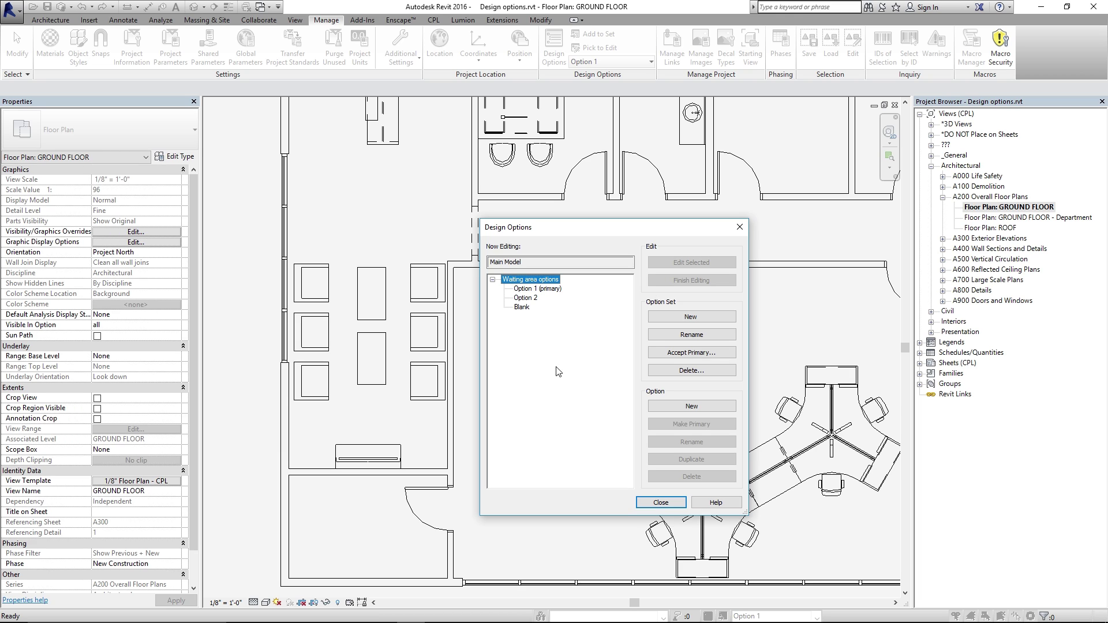
{"action": "left_click", "coordinate": [691, 370]}
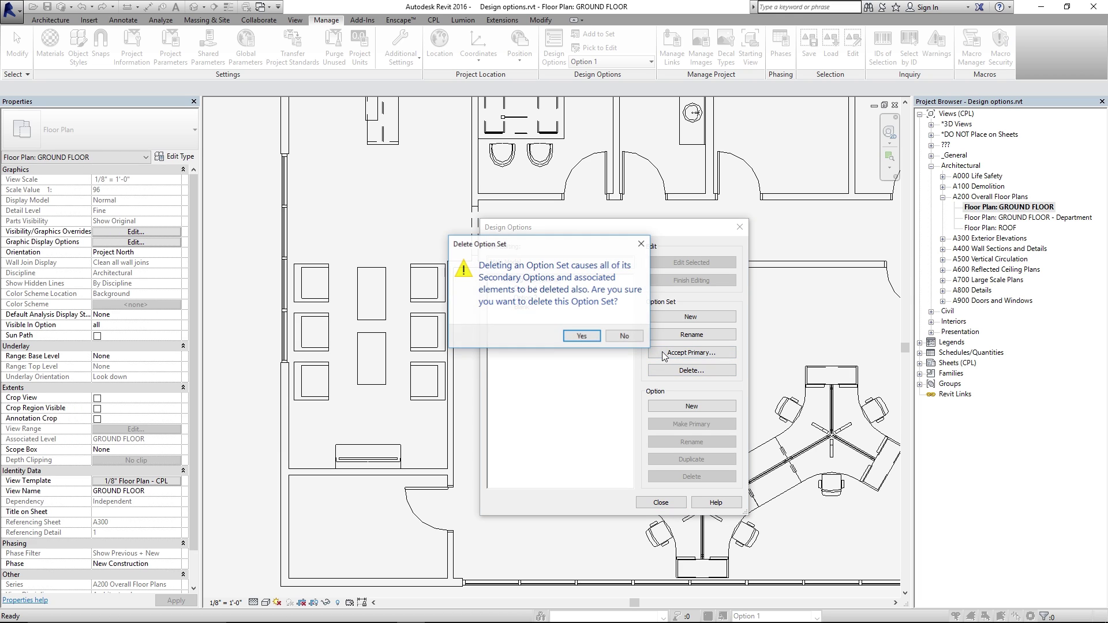
Step: Confirm deleting the Waiting area option set, keeping Option 1's chairs and tables, and close Design Options
{"action": "left_click_drag", "start_coordinate": [541, 247], "coordinate": [359, 274]}
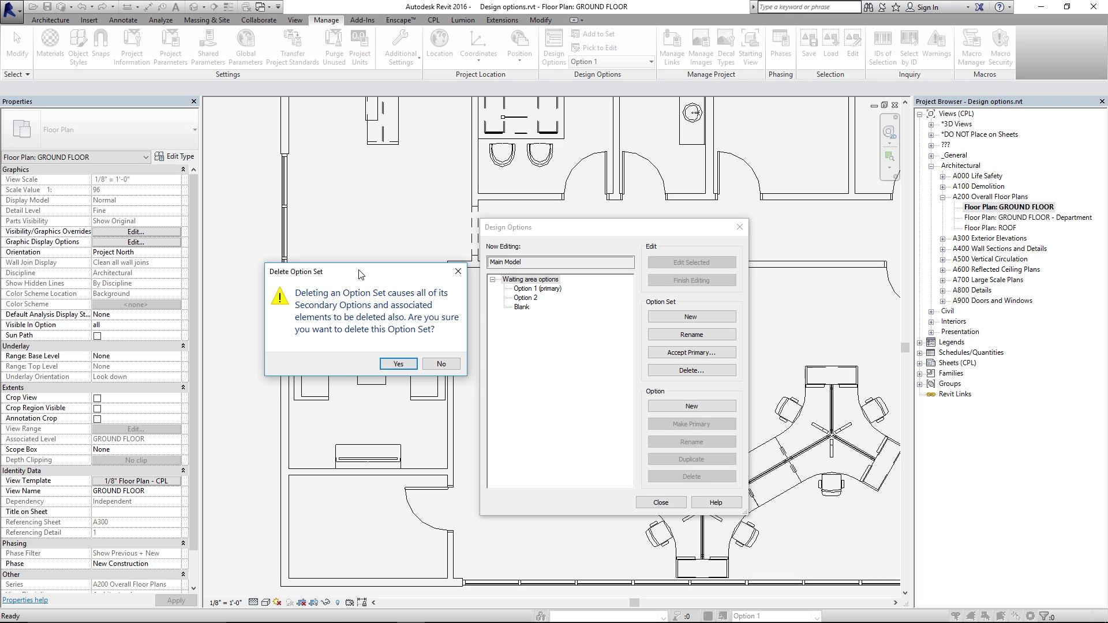
{"action": "left_click", "coordinate": [398, 364]}
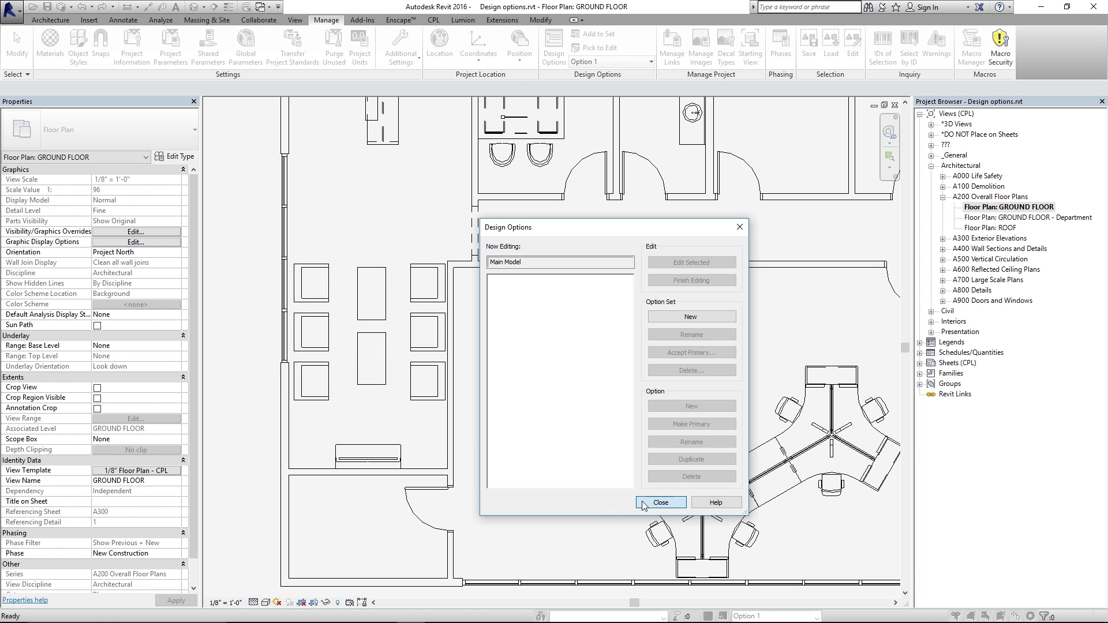
{"action": "left_click", "coordinate": [661, 502]}
{"action": "middle_click_drag", "start_coordinate": [704, 327], "coordinate": [668, 324]}
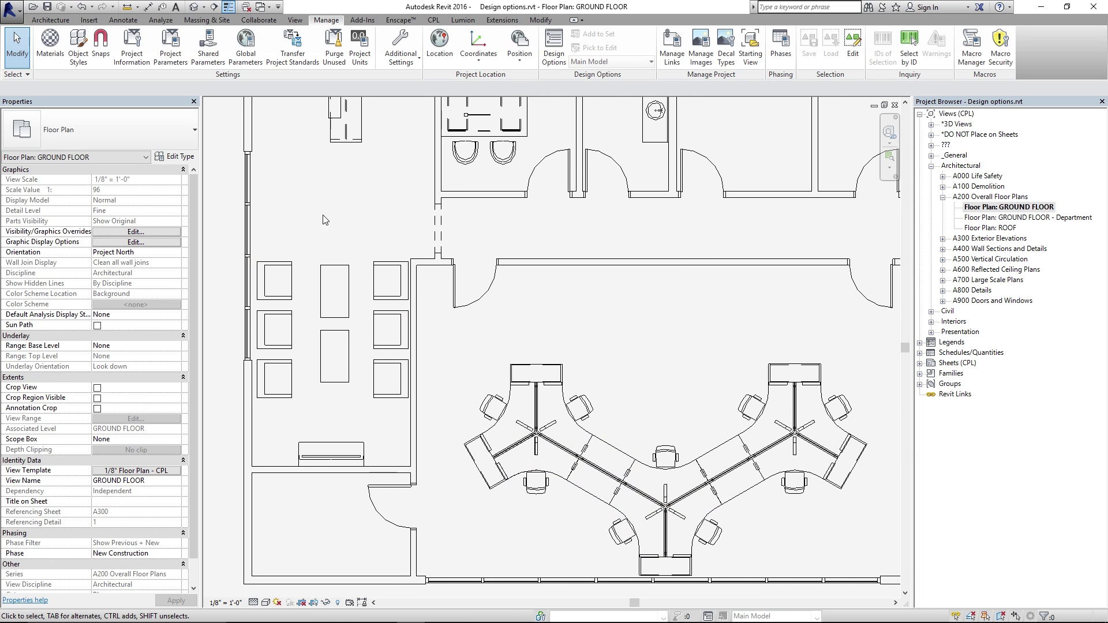